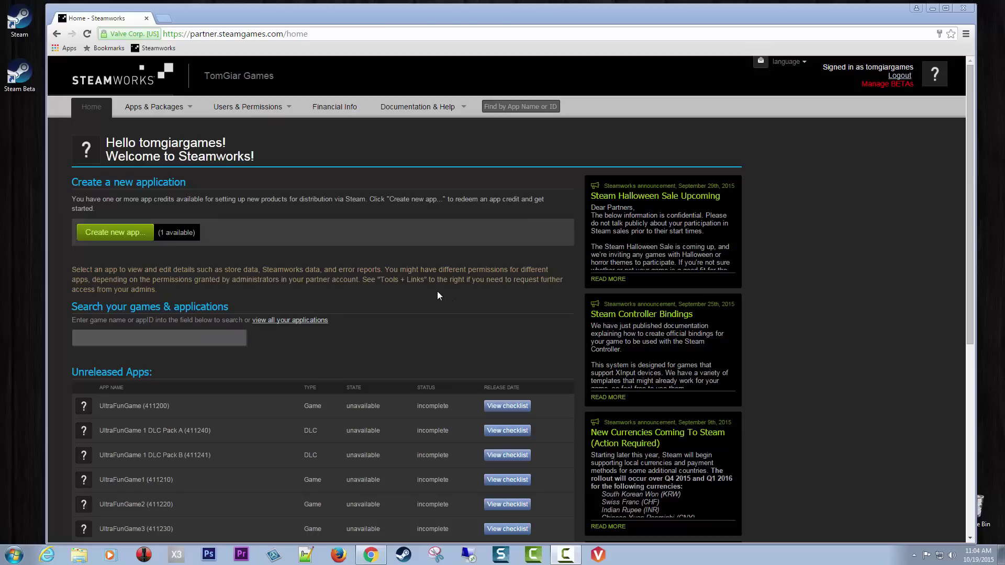
- Select and clear the page address, scrolling down the Steamworks dashboard
{"action": "left_click", "coordinate": [365, 298]}
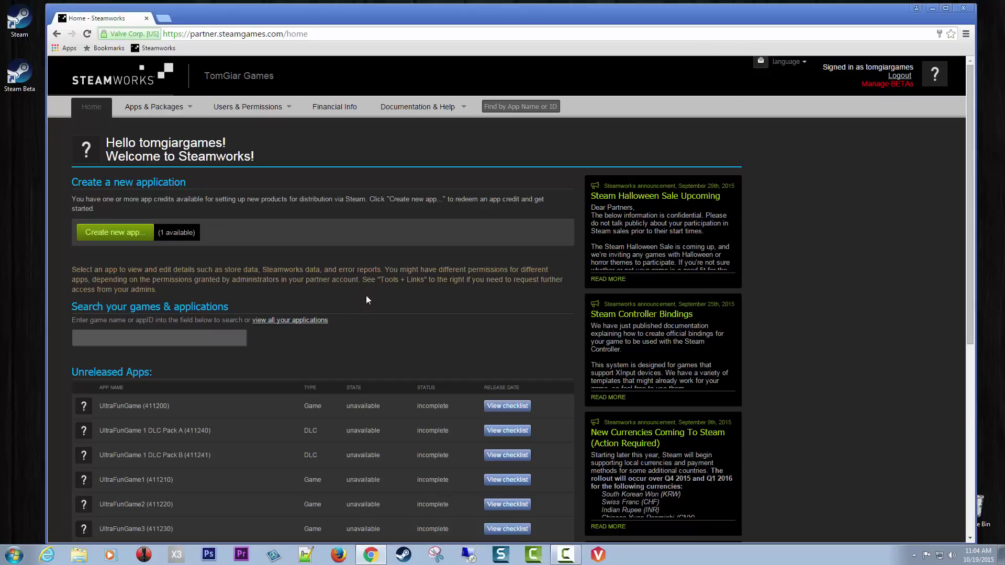
{"action": "left_click", "coordinate": [313, 32]}
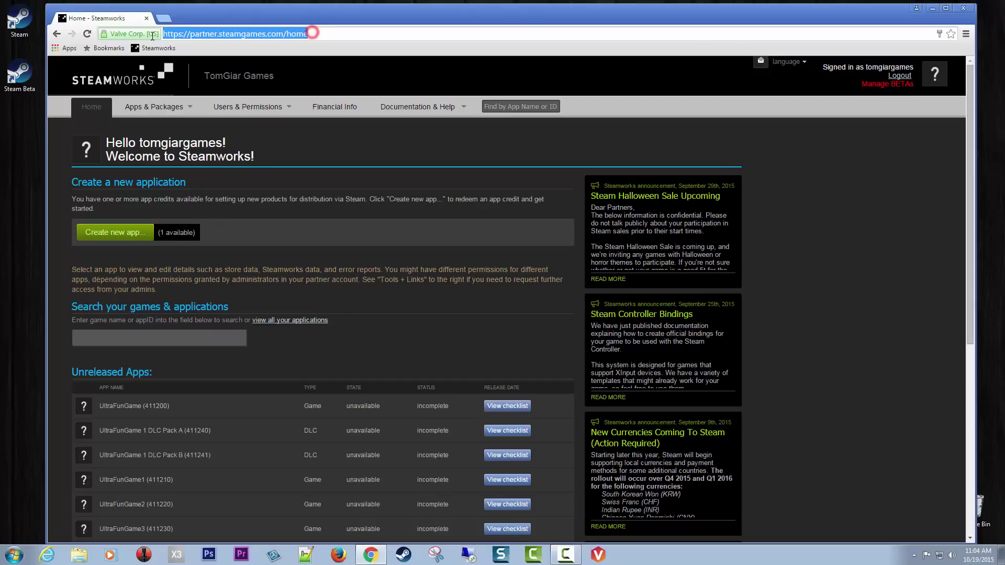
{"action": "left_click", "coordinate": [394, 304]}
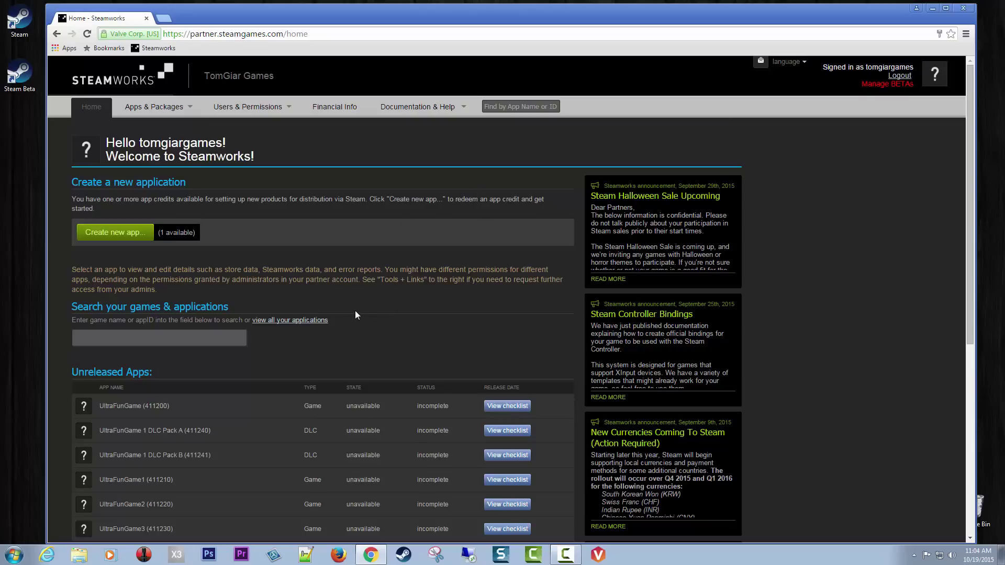
{"action": "scroll", "coordinate": [356, 312], "scroll_direction": "down", "scroll_amount": 1}
{"action": "left_click", "coordinate": [312, 33]}
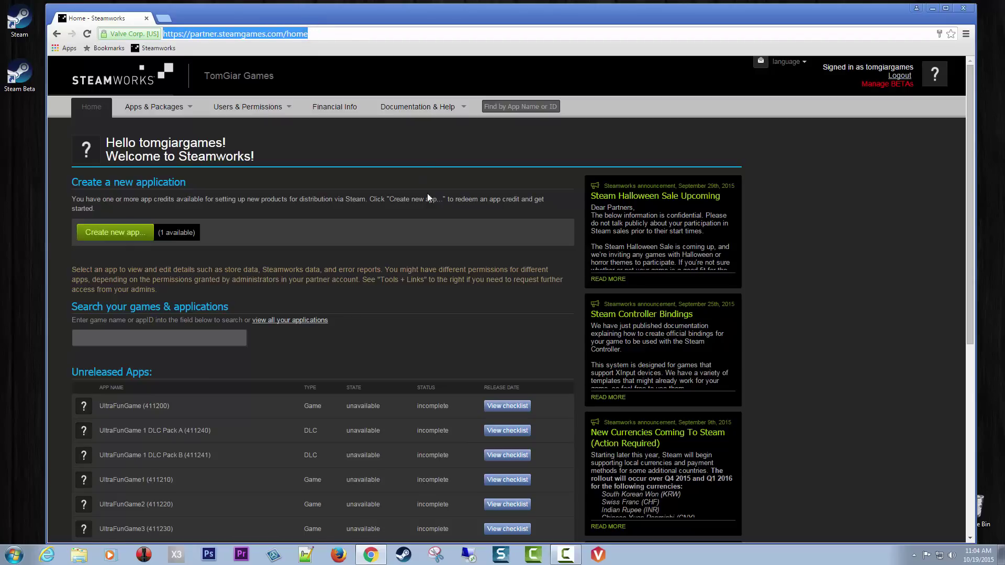
{"action": "left_click", "coordinate": [394, 303]}
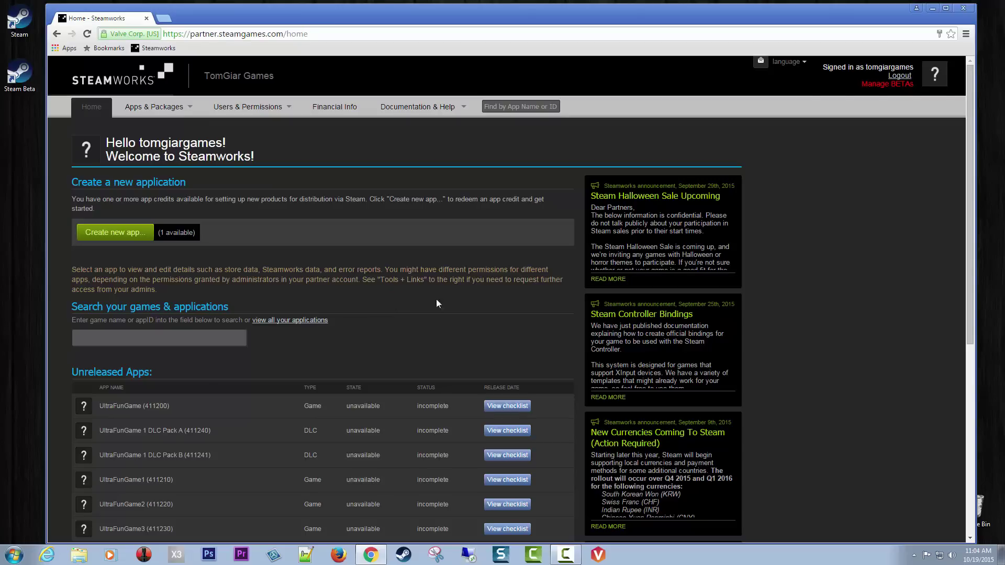
{"action": "left_click", "coordinate": [356, 309]}
{"action": "scroll", "coordinate": [356, 309], "scroll_direction": "down", "scroll_amount": 1}
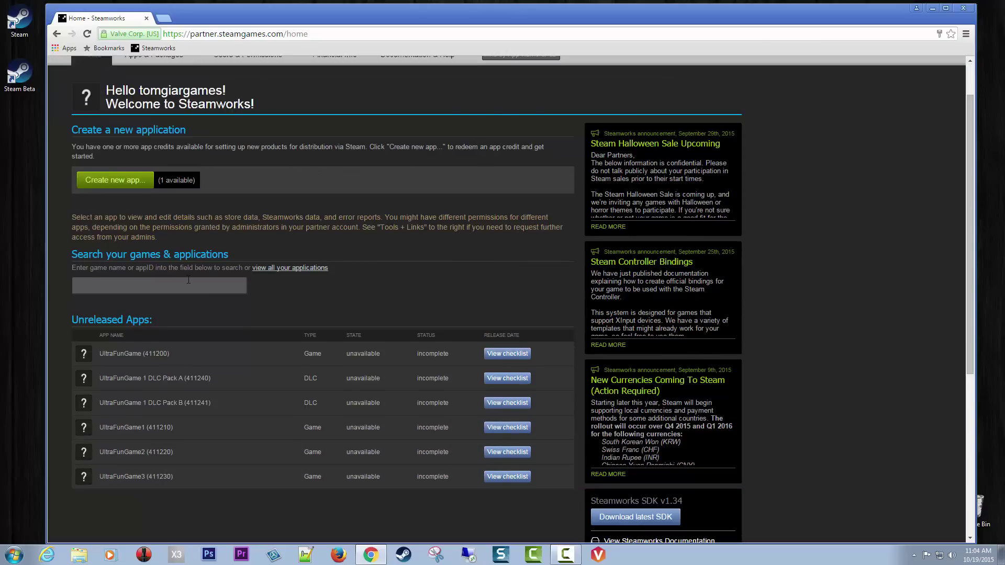
- Go to UltraFunGame's admin page and its store package page
{"action": "left_click", "coordinate": [160, 356]}
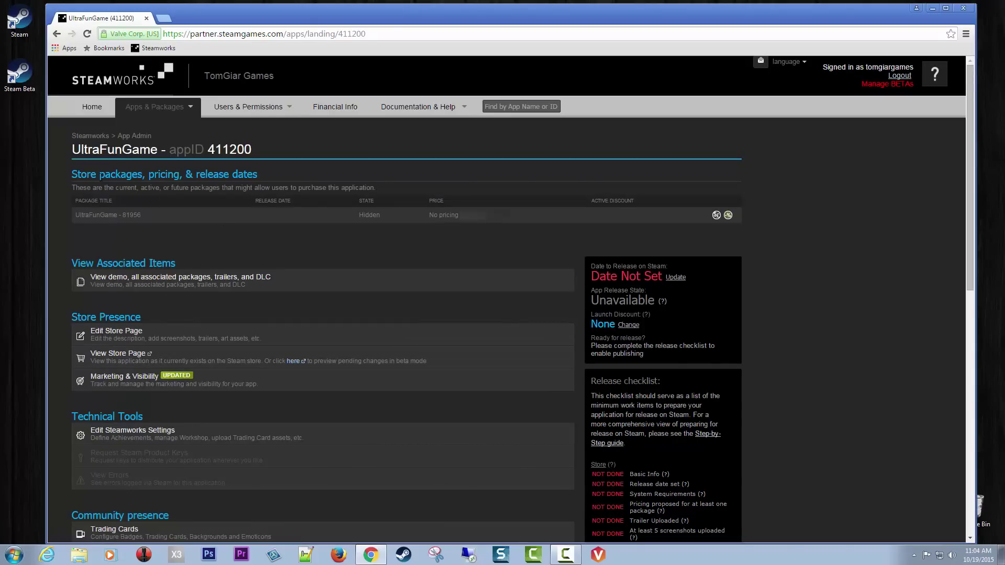
{"action": "left_click_drag", "start_coordinate": [72, 175], "coordinate": [258, 174]}
{"action": "left_click", "coordinate": [230, 231]}
{"action": "left_click", "coordinate": [119, 217]}
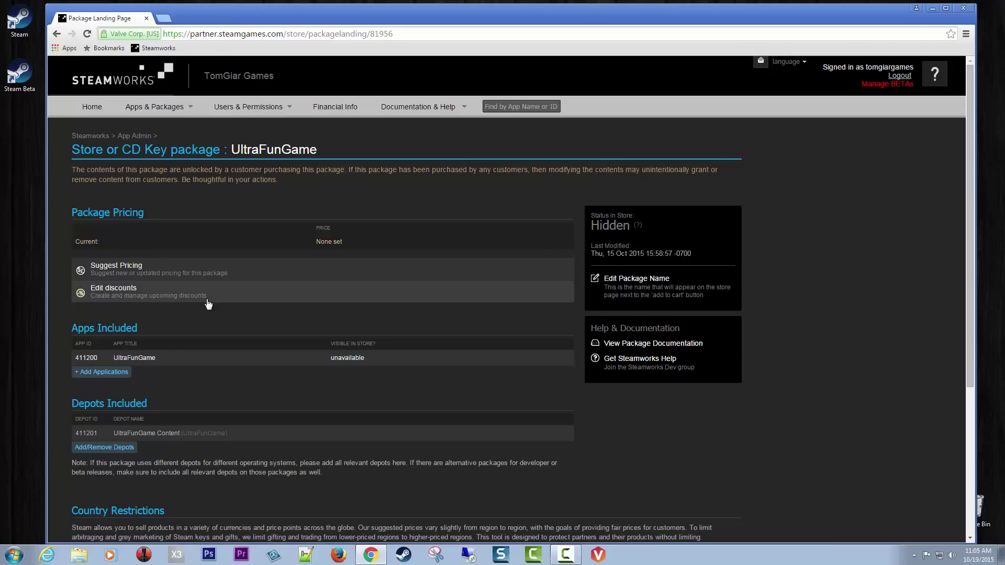
- Choose a suggested base price of $11.99 USD, proposing £8.99, €11.99 and other currencies
{"action": "left_click", "coordinate": [169, 270]}
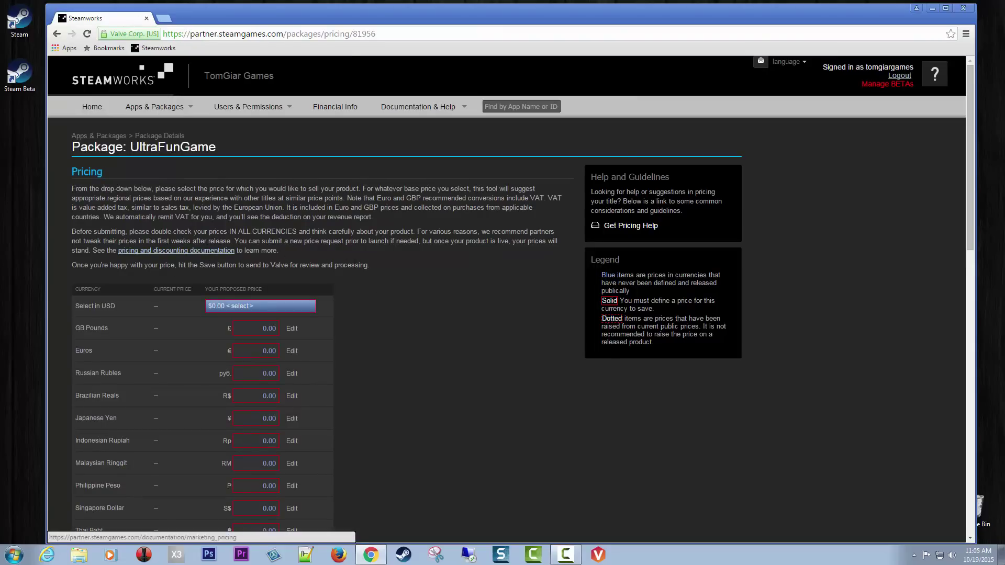
{"action": "scroll", "coordinate": [377, 267], "scroll_direction": "down", "scroll_amount": 3}
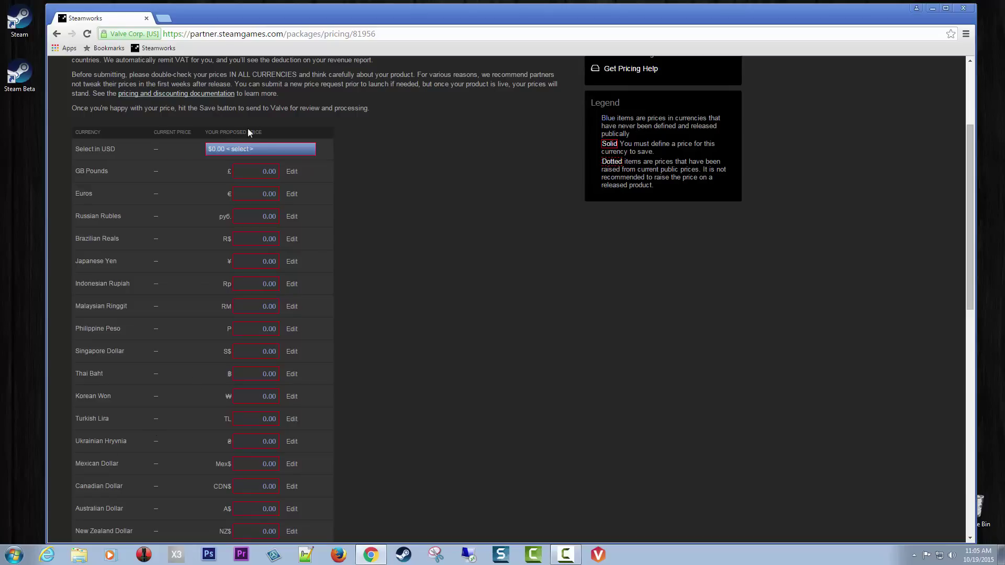
{"action": "left_click", "coordinate": [279, 149]}
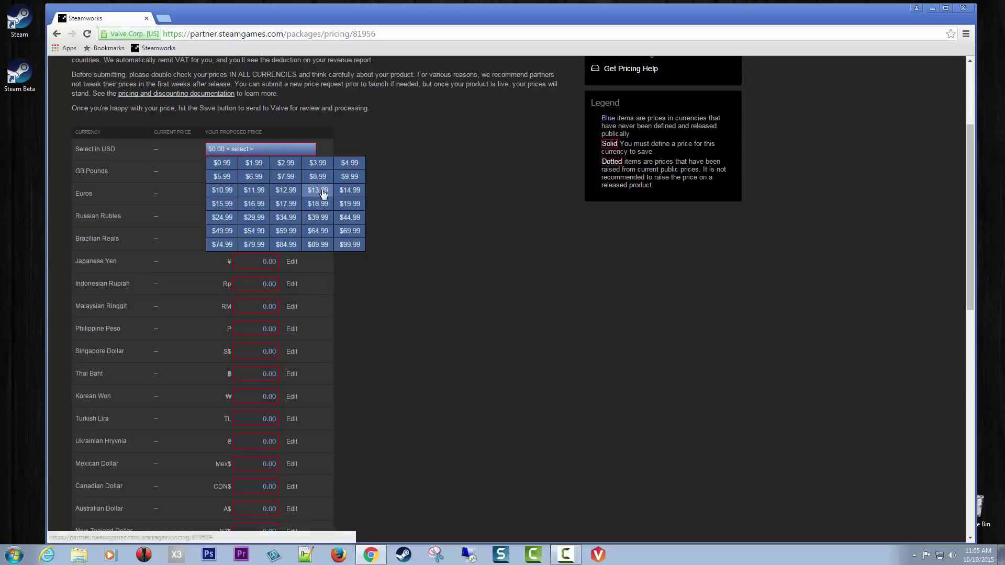
{"action": "left_click", "coordinate": [265, 194]}
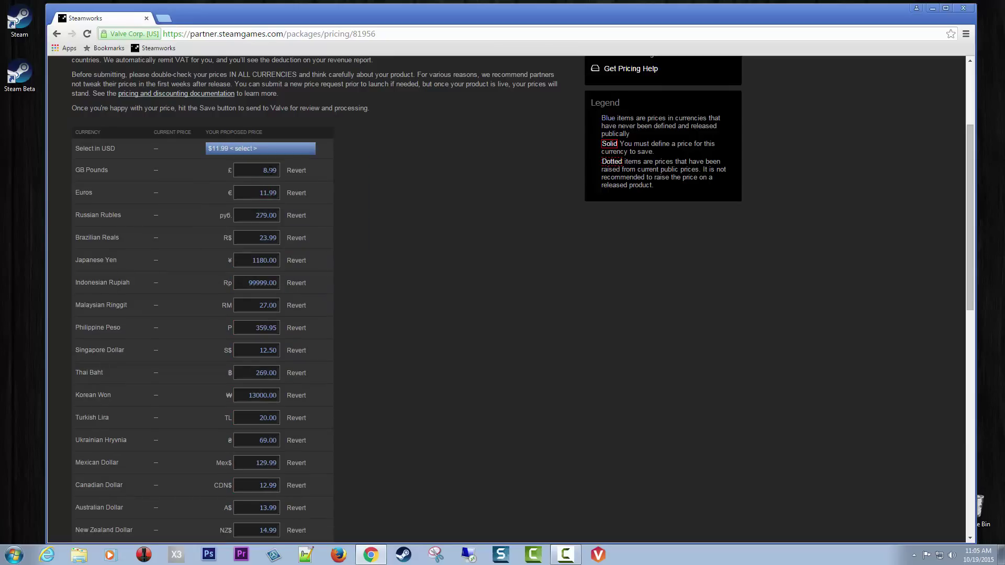
{"action": "scroll", "coordinate": [270, 171], "scroll_direction": "down", "scroll_amount": 7}
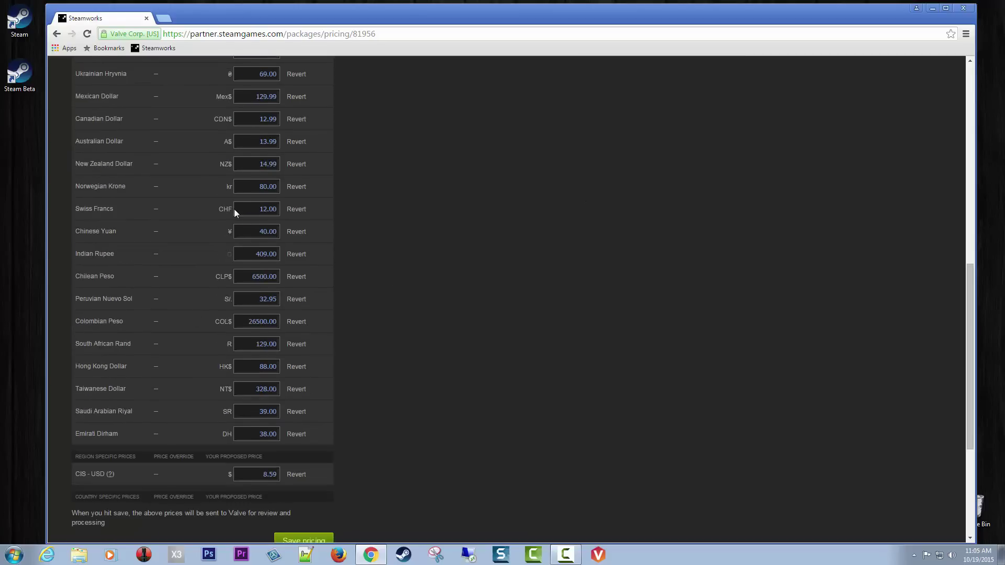
{"action": "scroll", "coordinate": [247, 218], "scroll_direction": "up", "scroll_amount": 6}
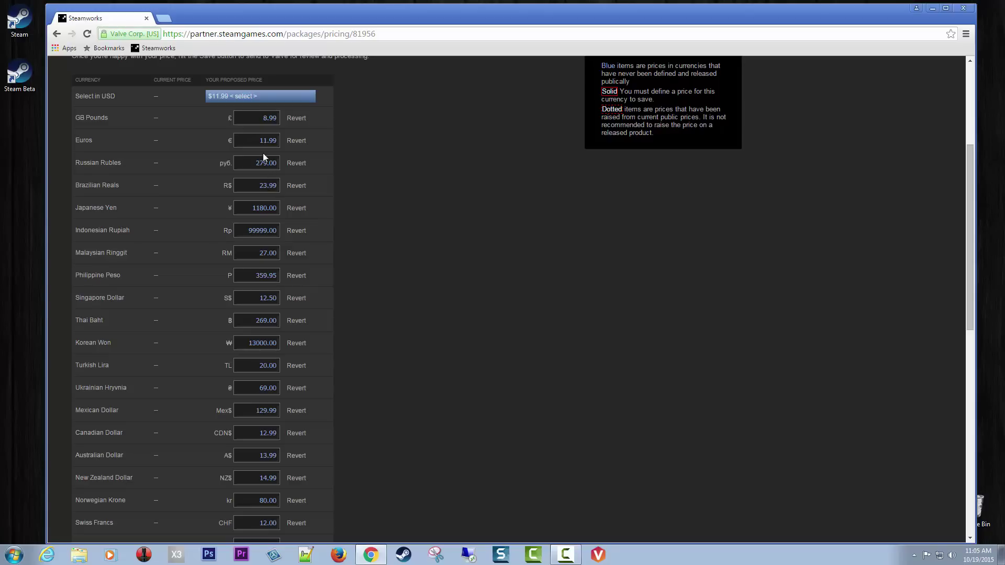
- Enter 7 in the GB Pounds price, then move through the Euros and Rubles fields
{"action": "left_click", "coordinate": [268, 118]}
{"action": "type", "text": "7"}
{"action": "left_click", "coordinate": [269, 140]}
{"action": "left_click", "coordinate": [269, 160]}
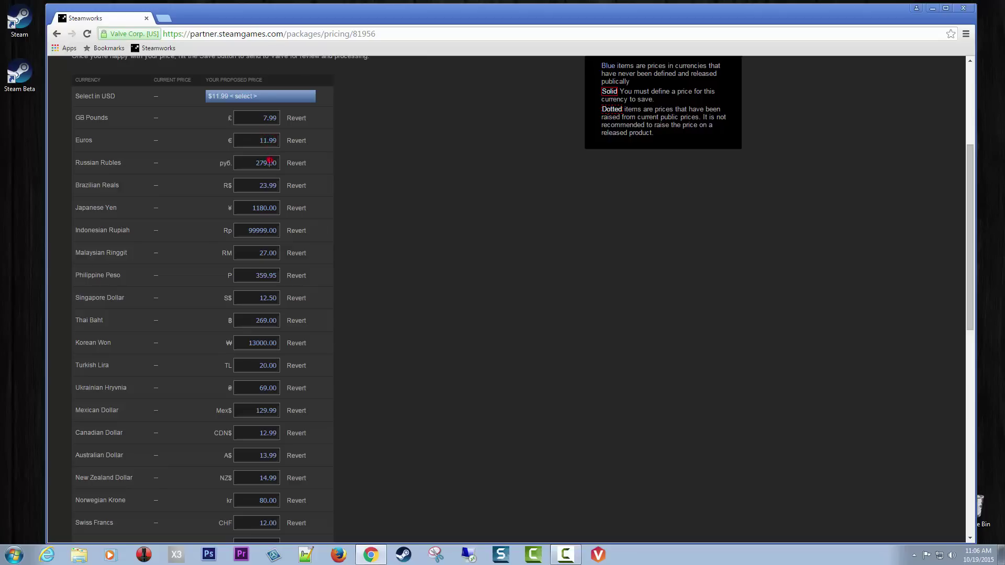
- Change the USD base price to $6.99, re-proposing £4.99, €6.99 and 169 rubles
{"action": "left_click", "coordinate": [256, 97]}
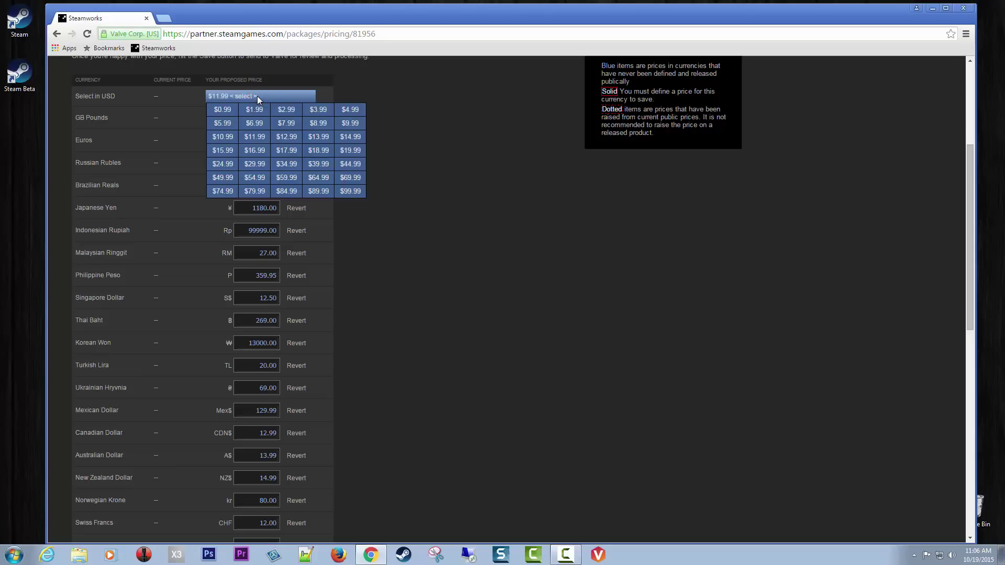
{"action": "left_click", "coordinate": [254, 123]}
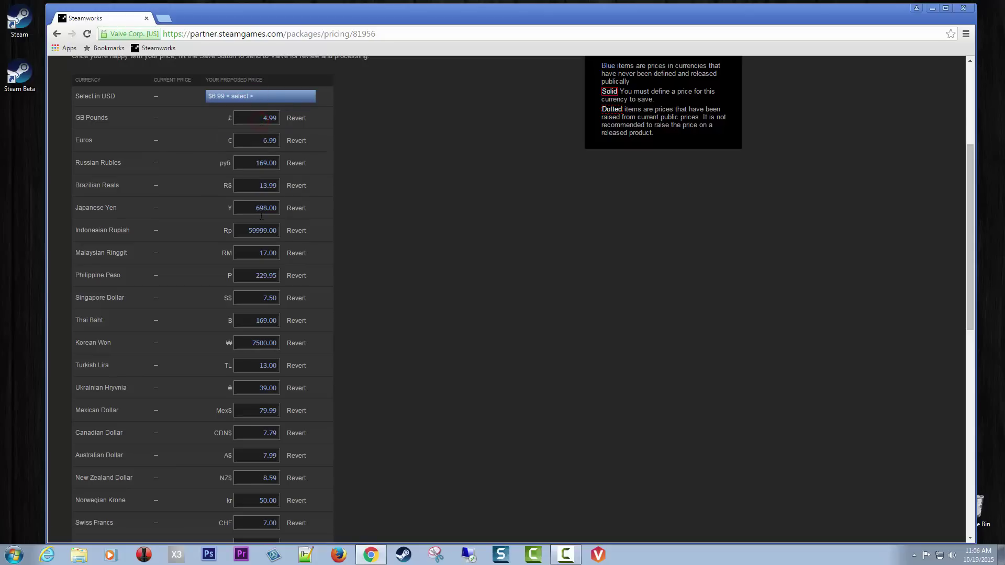
{"action": "scroll", "coordinate": [385, 239], "scroll_direction": "down", "scroll_amount": 7}
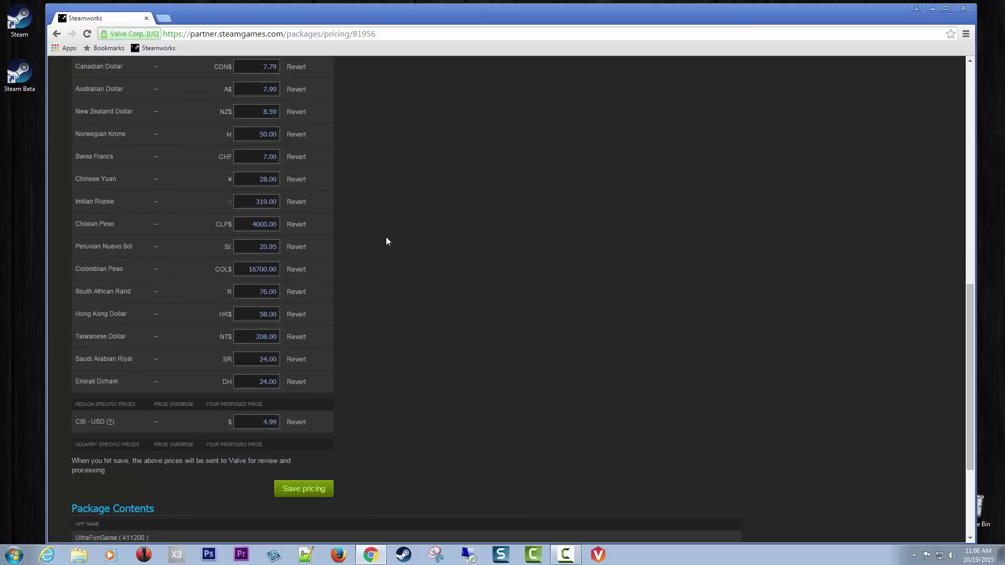
{"action": "scroll", "coordinate": [386, 241], "scroll_direction": "up", "scroll_amount": 10}
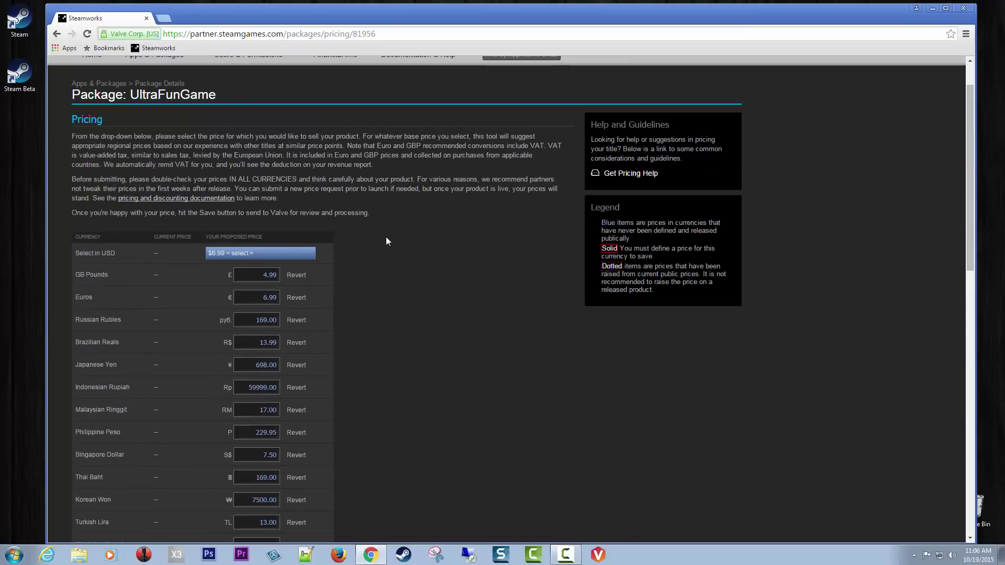
{"action": "scroll", "coordinate": [243, 258], "scroll_direction": "down", "scroll_amount": 9}
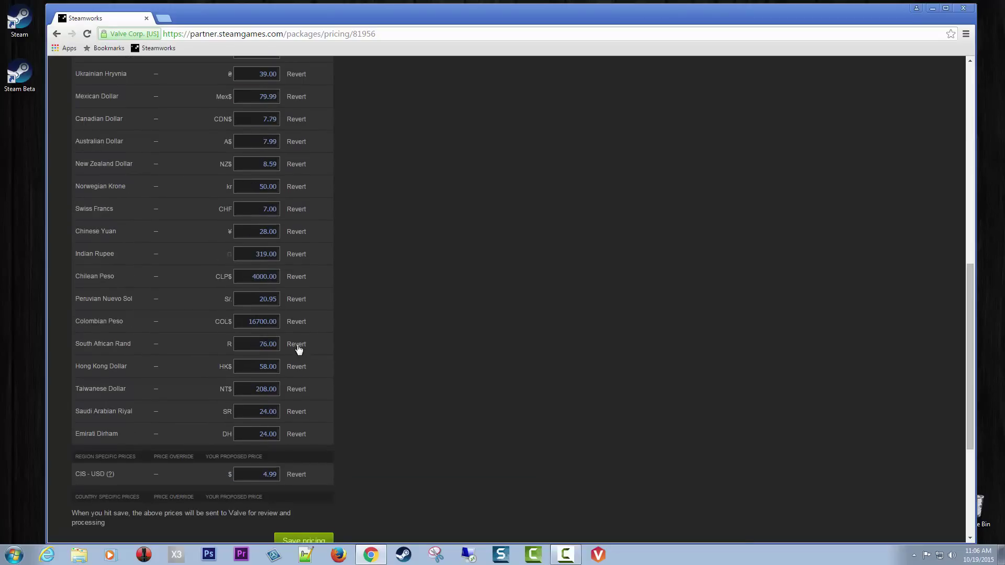
- Save the $6.99 pricing so proposed prices such as £4.99 and €6.99 are listed
{"action": "scroll", "coordinate": [299, 348], "scroll_direction": "down", "scroll_amount": 2}
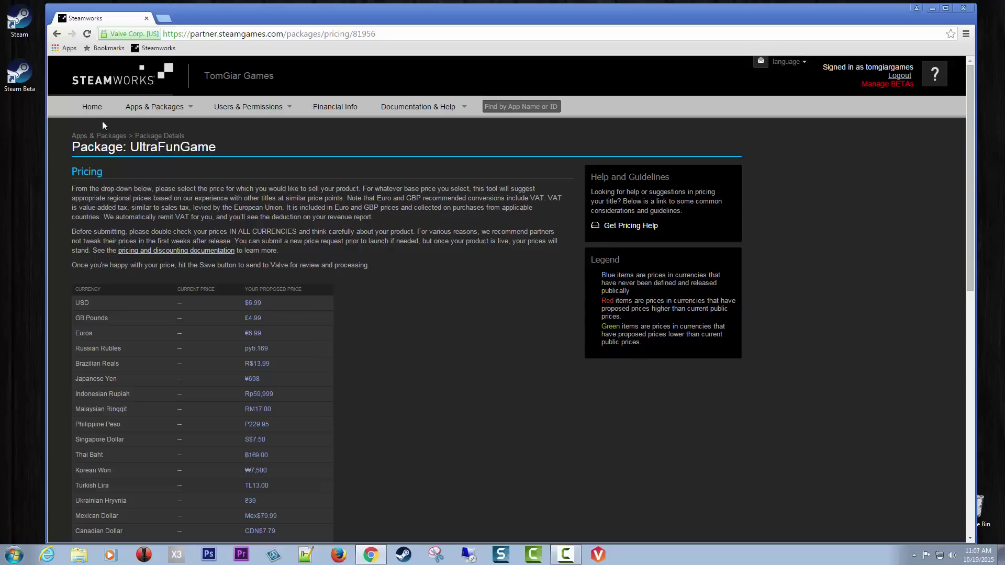
{"action": "mouse_move", "coordinate": [181, 113]}
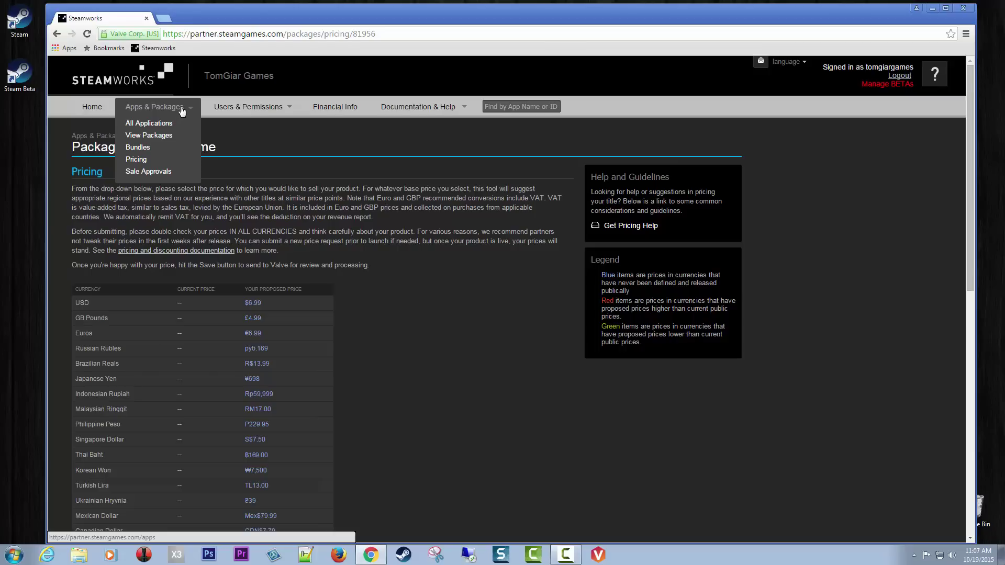
- Open the Bulk pricing tool showing UltraFunGame and DLC Pack A at $6.99, DLC Pack B $2.99
{"action": "left_click", "coordinate": [138, 162]}
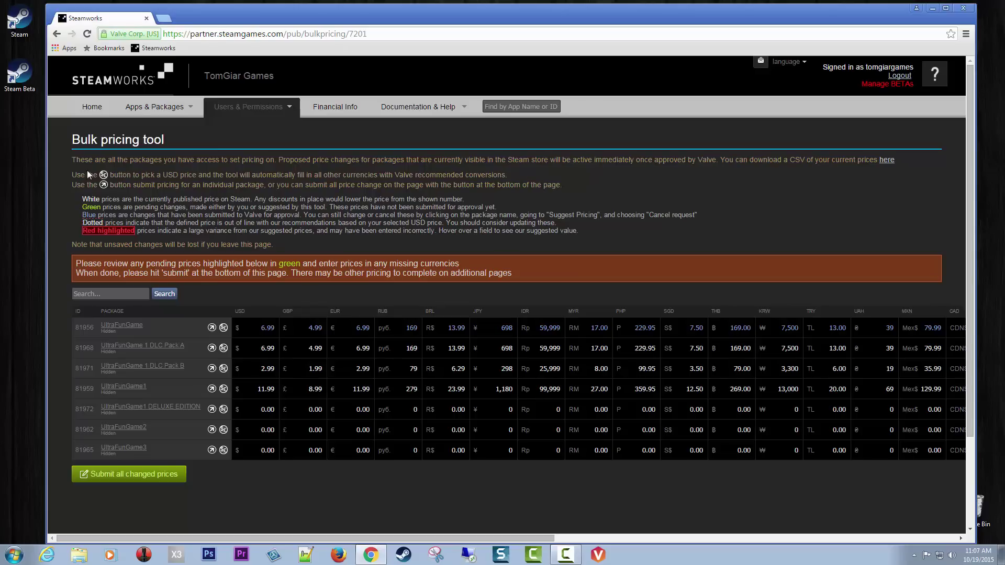
{"action": "mouse_move", "coordinate": [72, 160]}
{"action": "left_mouse_down"}
{"action": "mouse_move", "coordinate": [544, 205]}
{"action": "mouse_move", "coordinate": [563, 237]}
{"action": "left_mouse_up"}
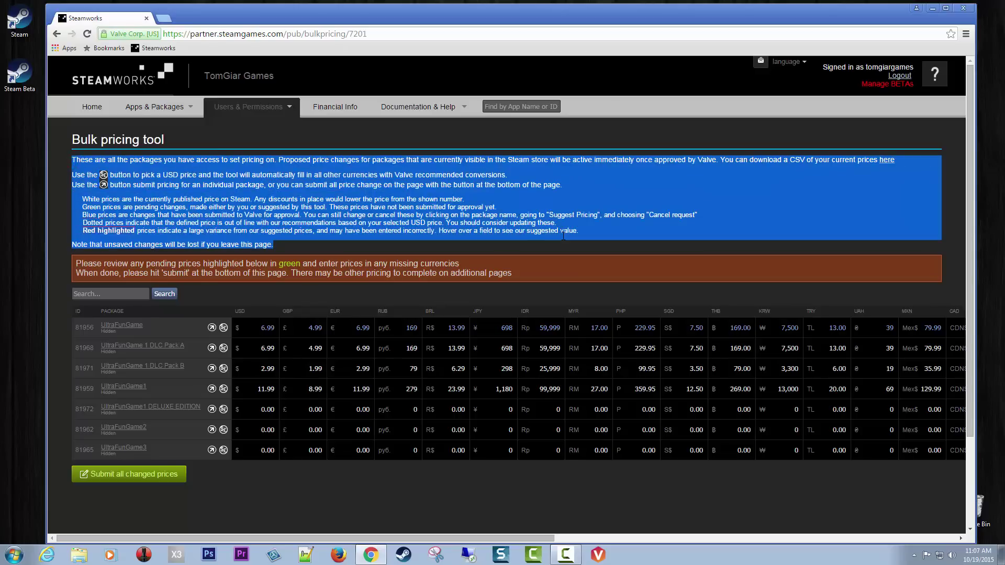
{"action": "left_click", "coordinate": [477, 179]}
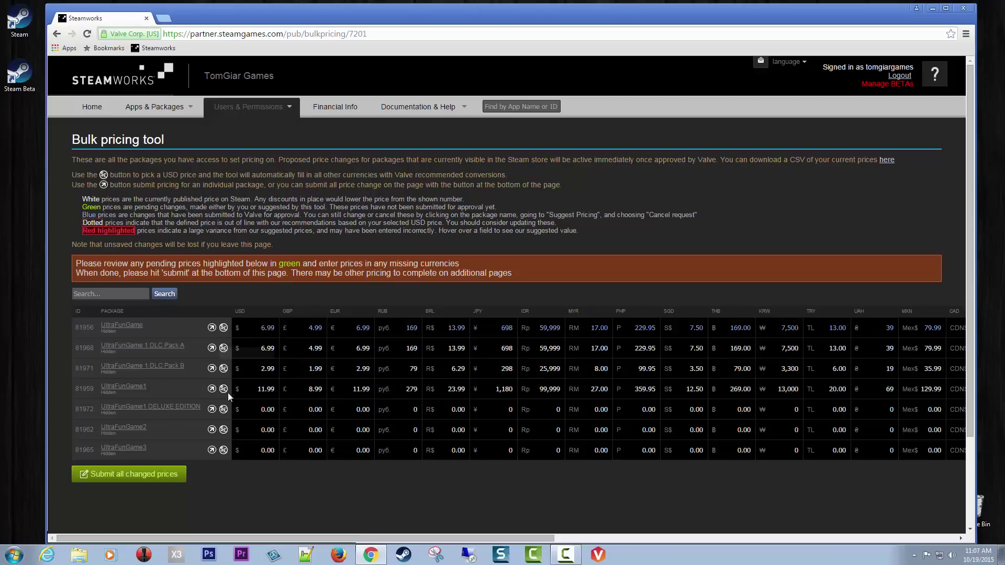
- Set UltraFunGame2 to $16.99 and change its JPY price from 1680 to 1600
{"action": "left_click", "coordinate": [224, 432]}
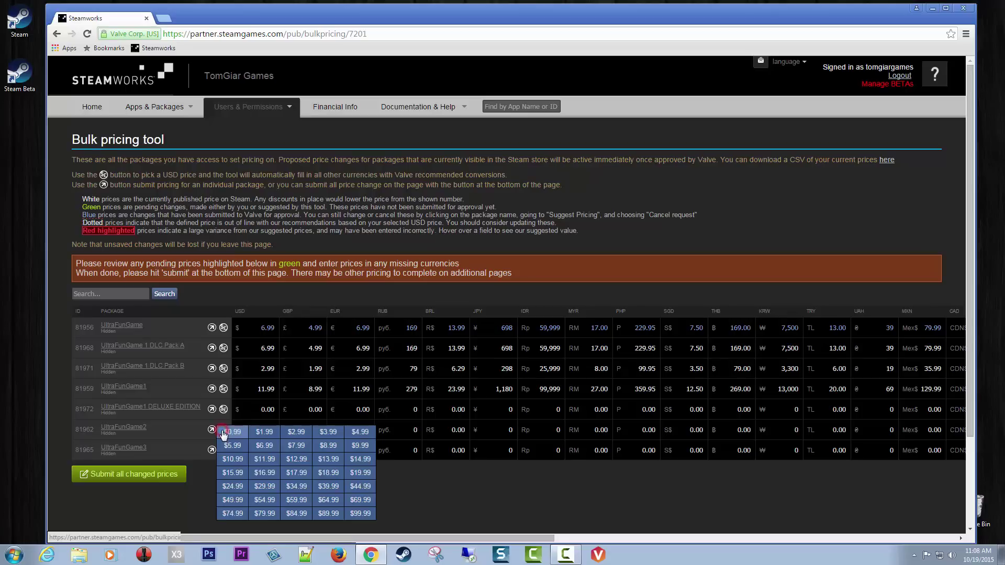
{"action": "left_click", "coordinate": [266, 473]}
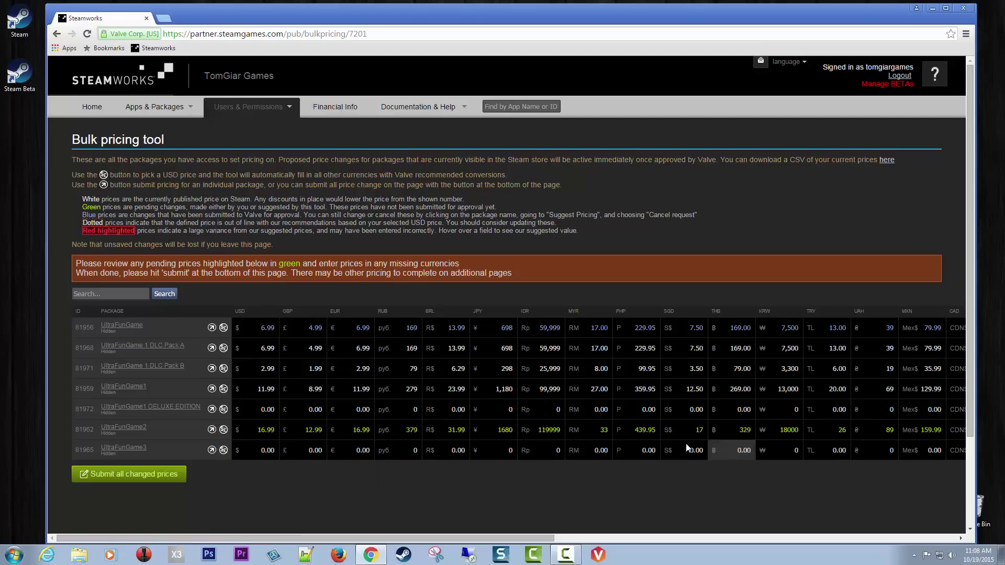
{"action": "left_click", "coordinate": [497, 430]}
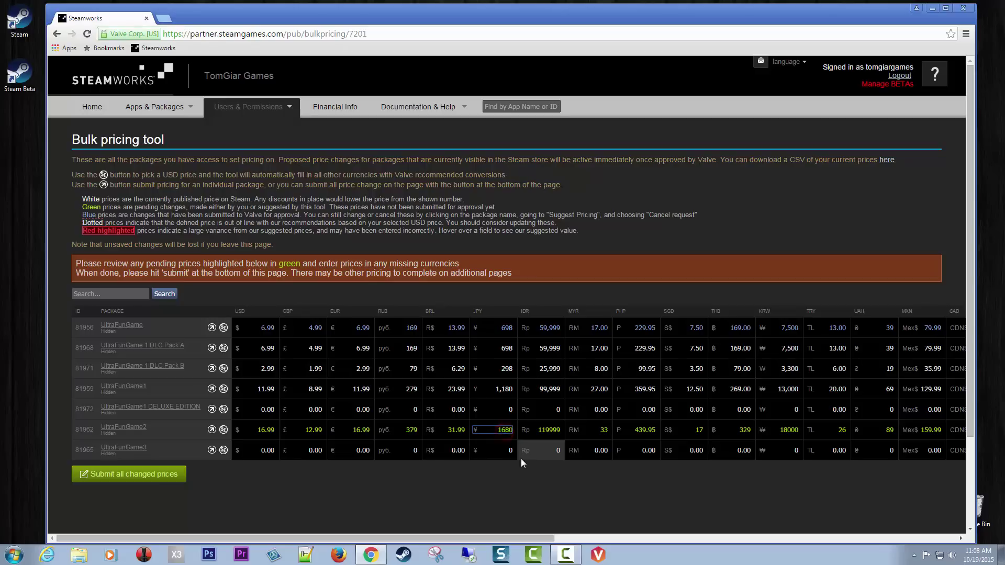
{"action": "key", "text": "BackSpace"}
{"action": "key", "text": "BackSpace"}
{"action": "type", "text": "00"}
{"action": "mouse_move", "coordinate": [491, 431]}
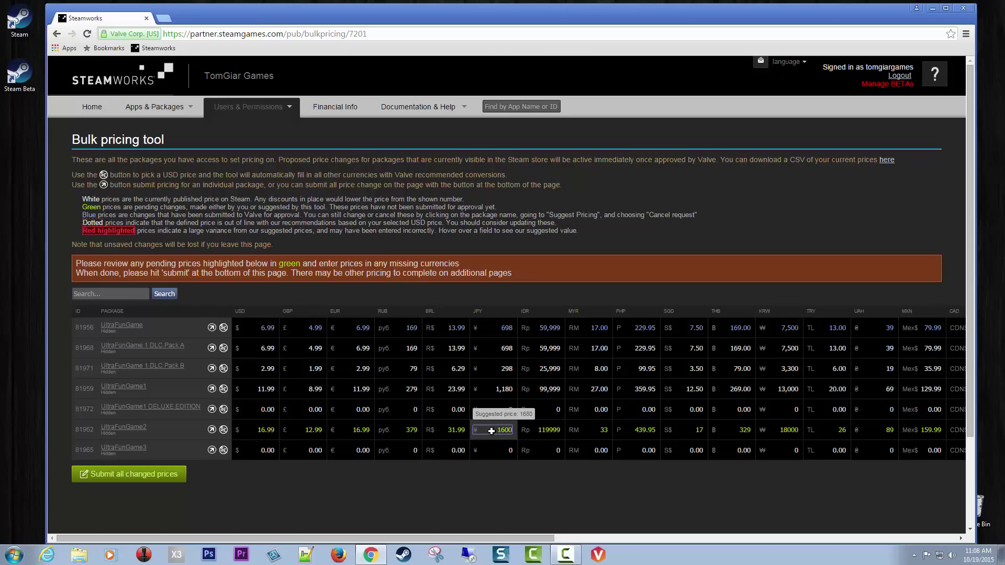
{"action": "left_click", "coordinate": [496, 463]}
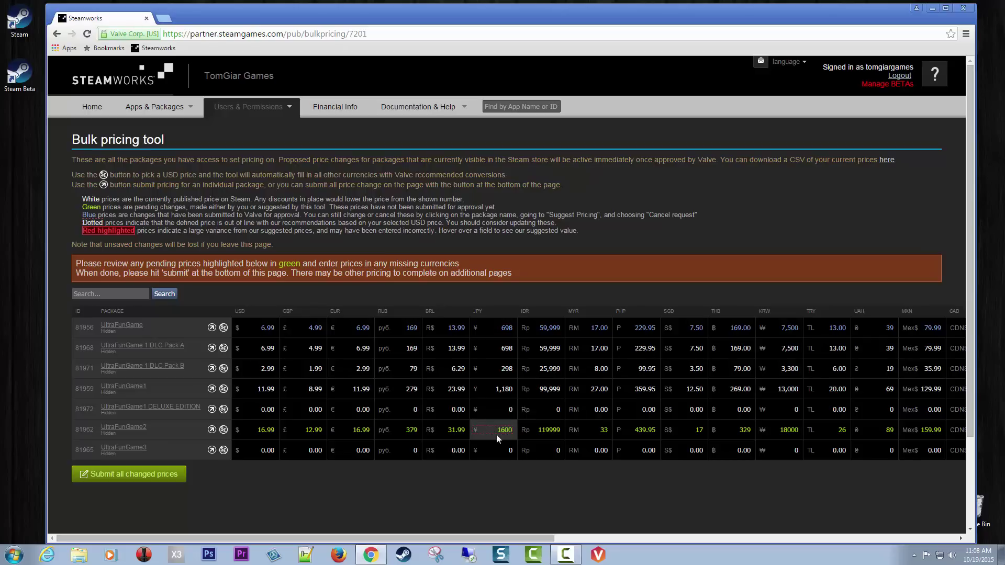
{"action": "mouse_move", "coordinate": [505, 431]}
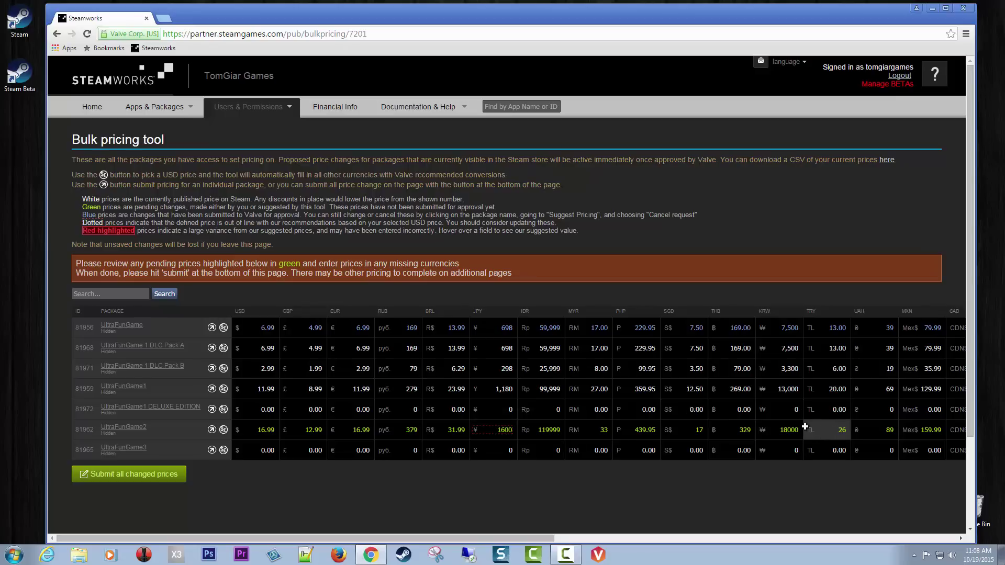
- Submit UltraFunGame2's price, then try $7.99 for DELUXE EDITION and UltraFunGame3, $3.99 for DLC Pack A
{"action": "left_click", "coordinate": [211, 431]}
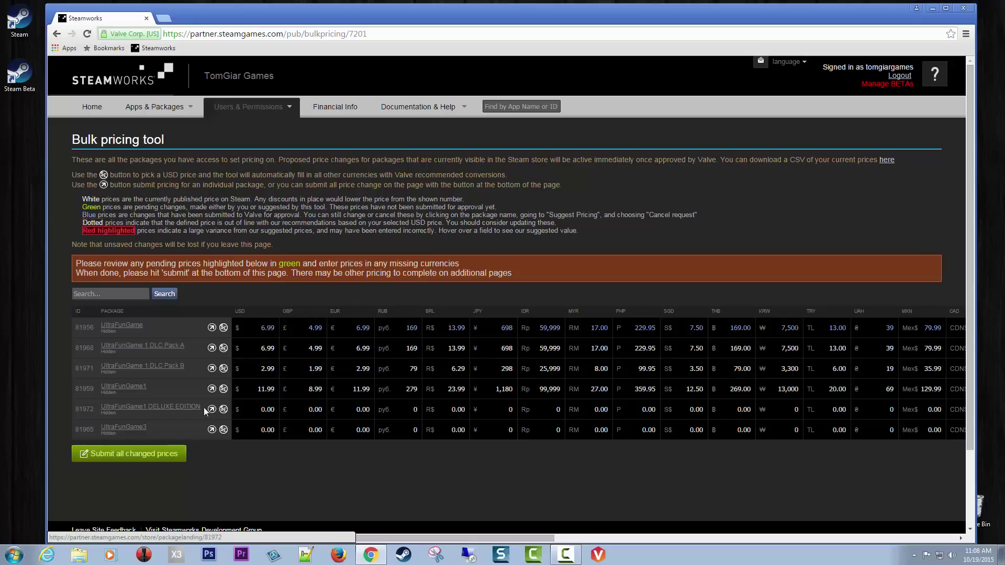
{"action": "left_click", "coordinate": [223, 409]}
{"action": "left_click", "coordinate": [291, 425]}
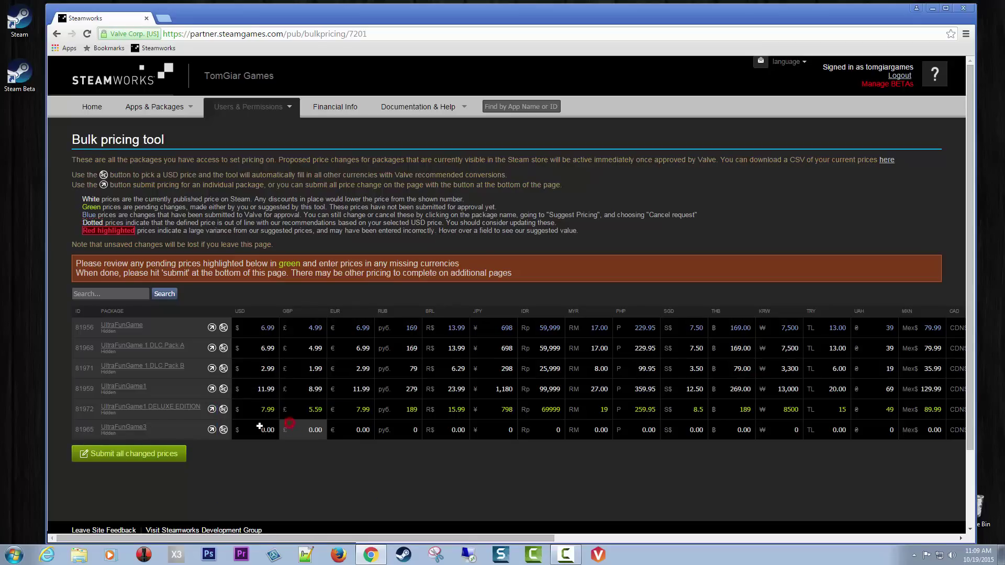
{"action": "left_click", "coordinate": [223, 430]}
{"action": "left_click", "coordinate": [294, 449]}
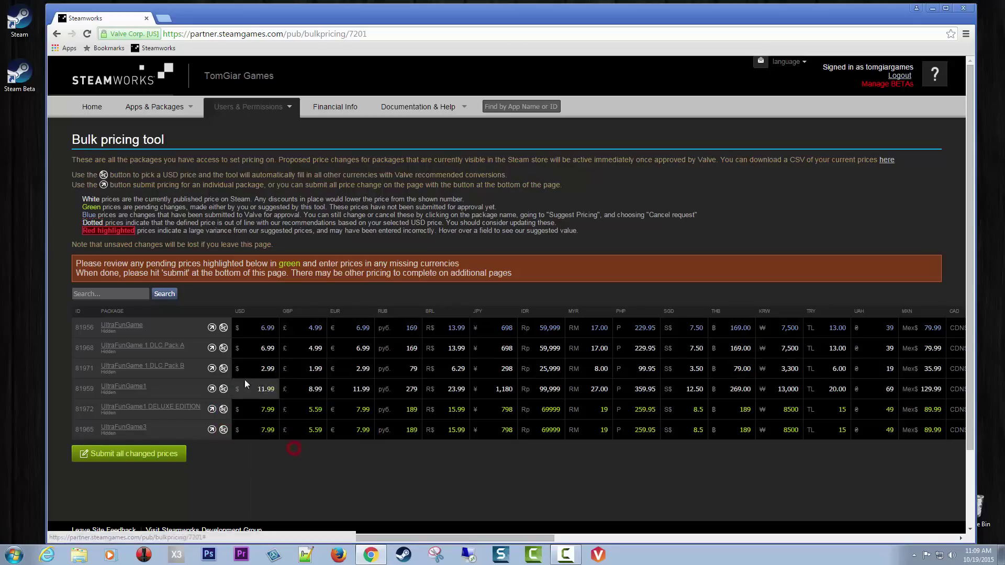
{"action": "left_click", "coordinate": [224, 349]}
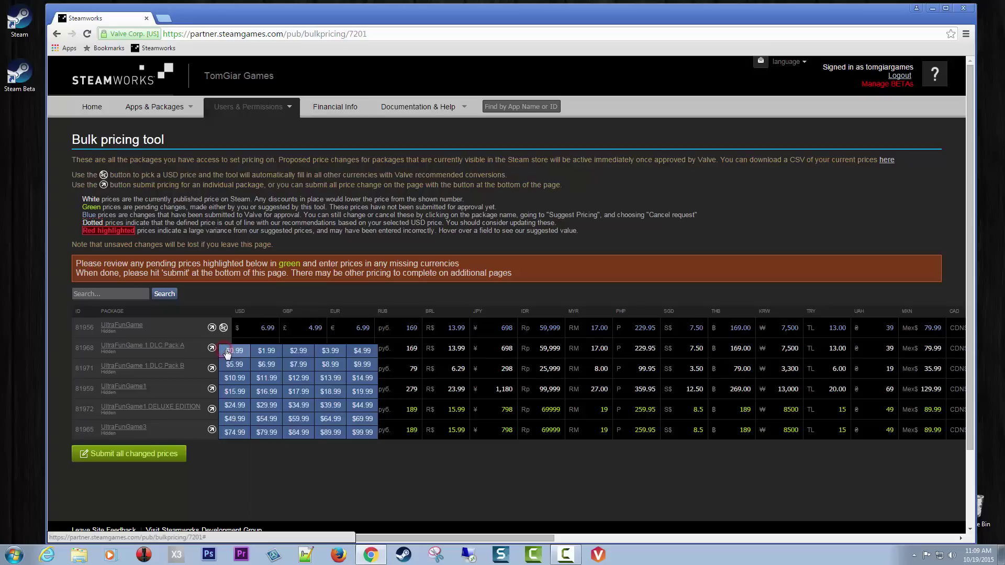
{"action": "left_click", "coordinate": [331, 352]}
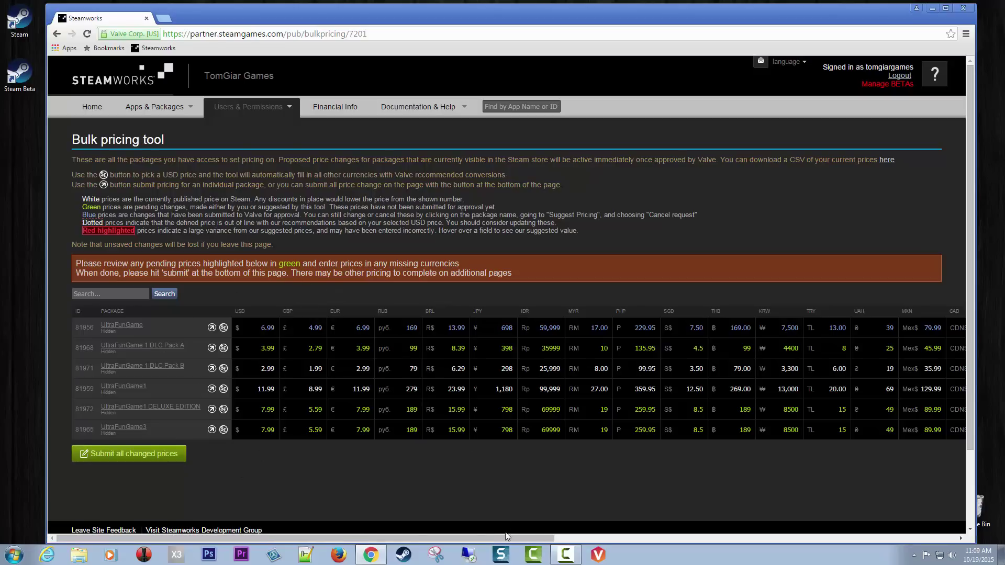
{"action": "left_click_drag", "start_coordinate": [507, 537], "coordinate": [940, 516]}
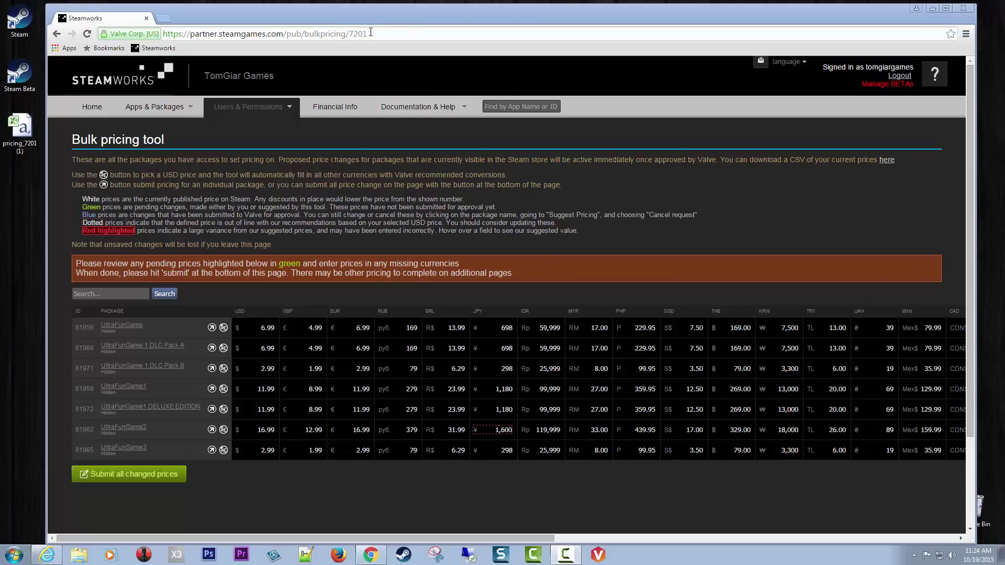
- Replace bulkpricing/7201 with importcsv/ in the address to load the Import Pricing CSV page
{"action": "left_click_drag", "start_coordinate": [371, 33], "coordinate": [308, 40]}
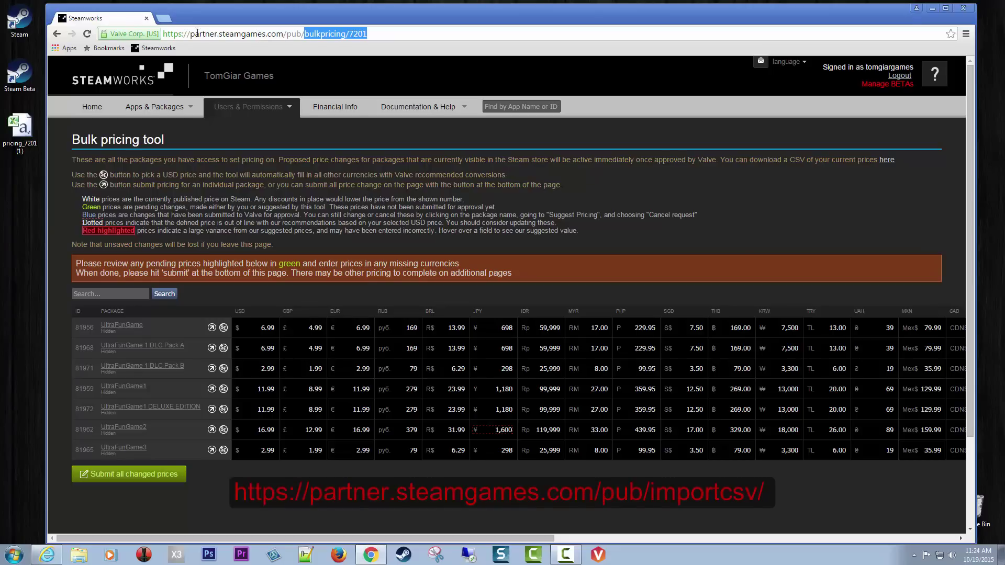
{"action": "type", "text": "impo"}
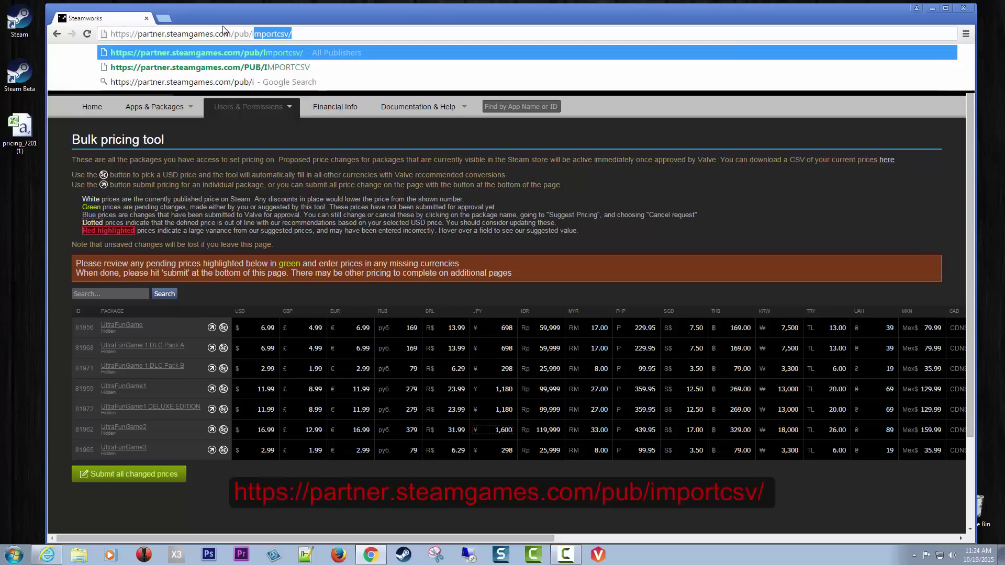
{"action": "type", "text": "rtcsv/"}
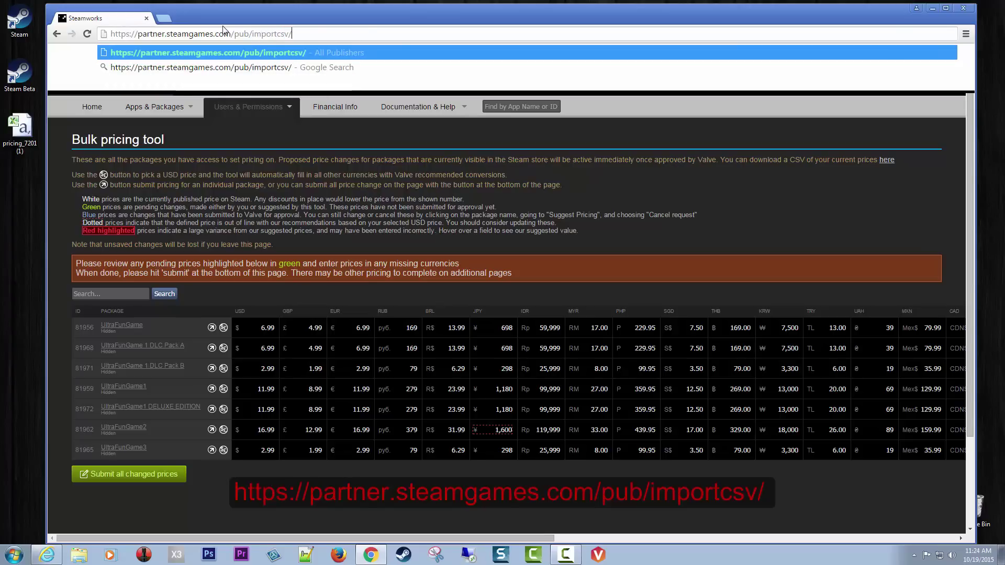
{"action": "key", "text": "Return"}
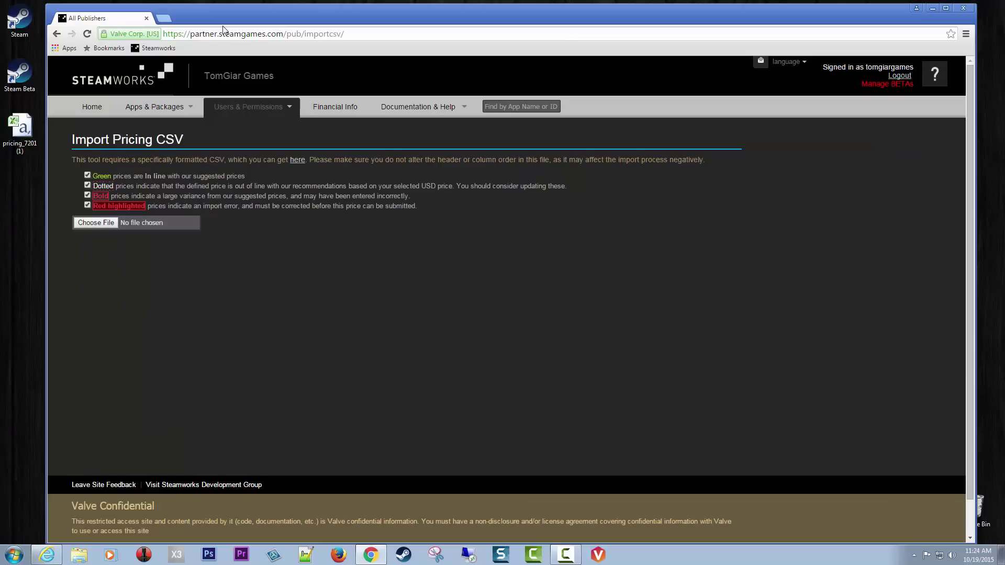
- Download the pricing CSV as pricing_7201 (3).csv and open it in Excel
{"action": "left_click", "coordinate": [299, 160]}
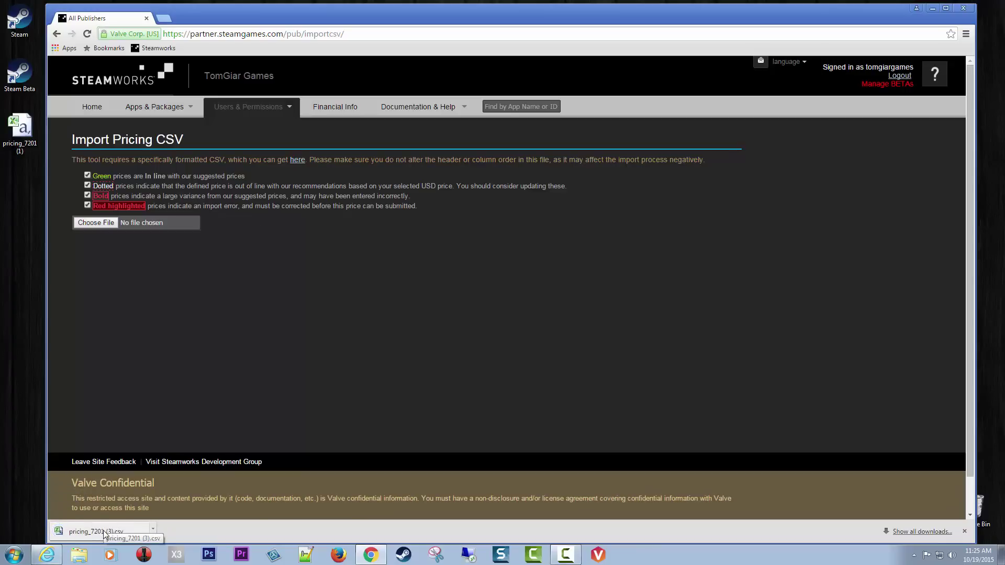
{"action": "left_click", "coordinate": [104, 532]}
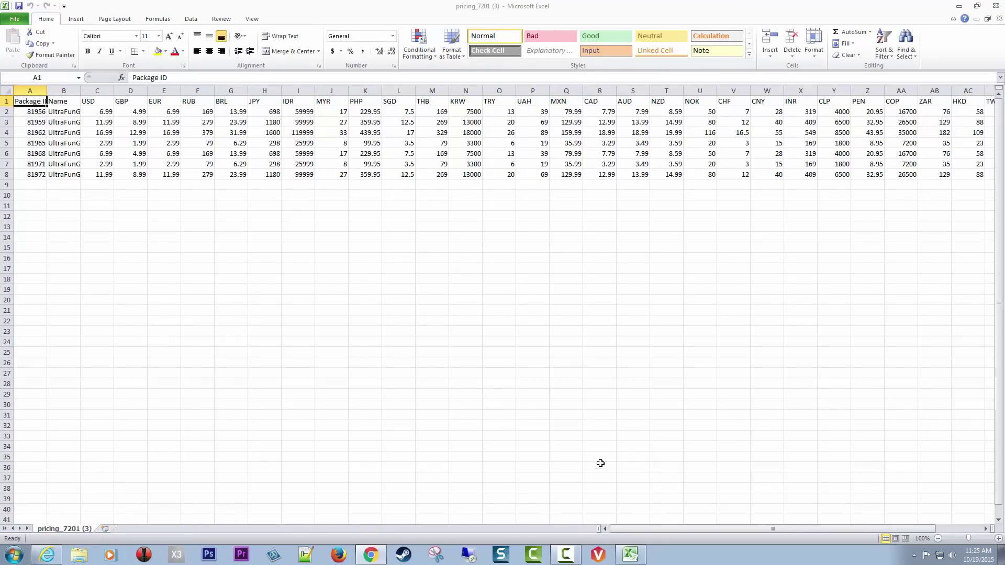
- Enter JPY prices 699, 1198 and 1599 for packages 81956, 81959 and 81962
{"action": "left_click_drag", "start_coordinate": [665, 529], "coordinate": [591, 526]}
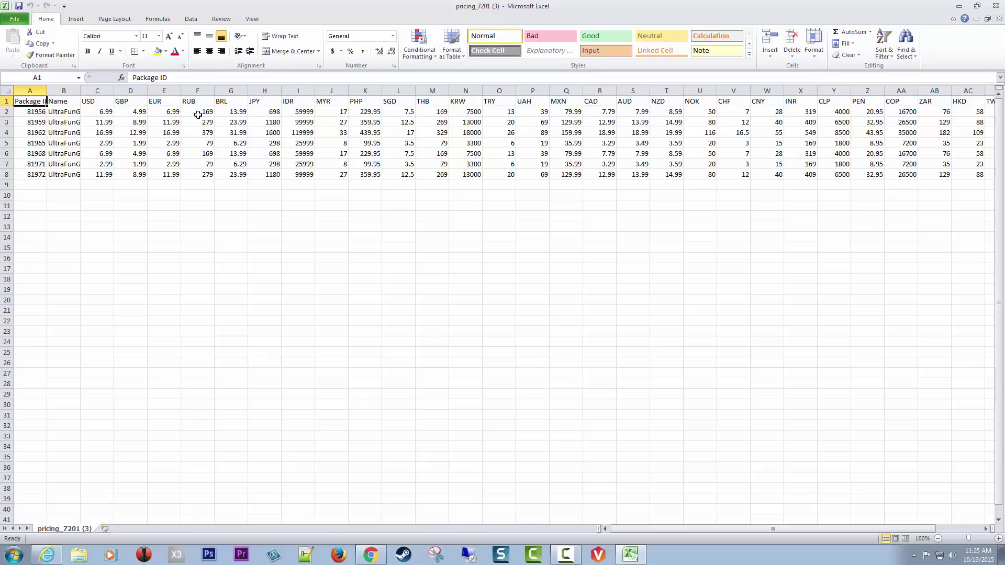
{"action": "left_click", "coordinate": [274, 112]}
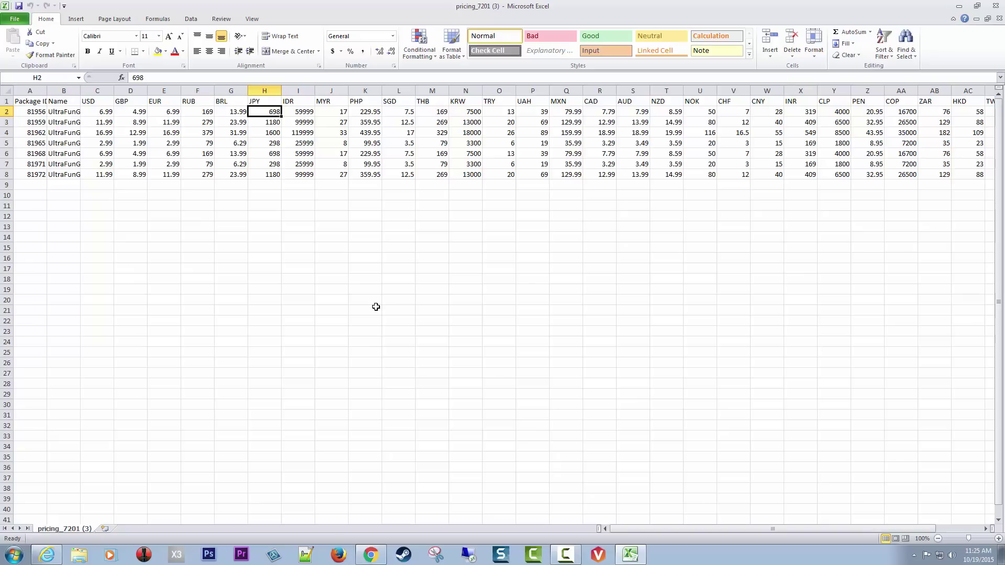
{"action": "type", "text": "699"}
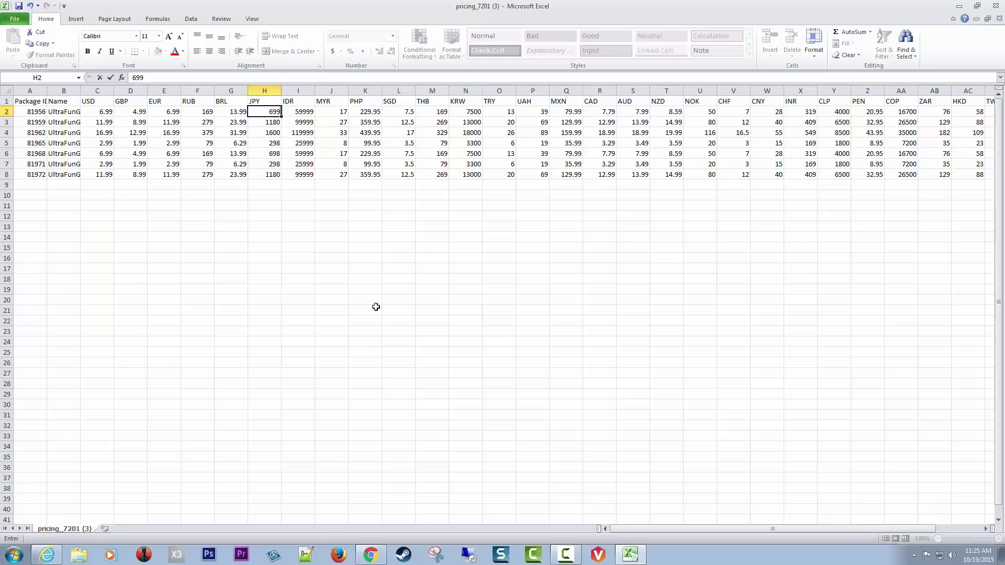
{"action": "key", "text": "Return"}
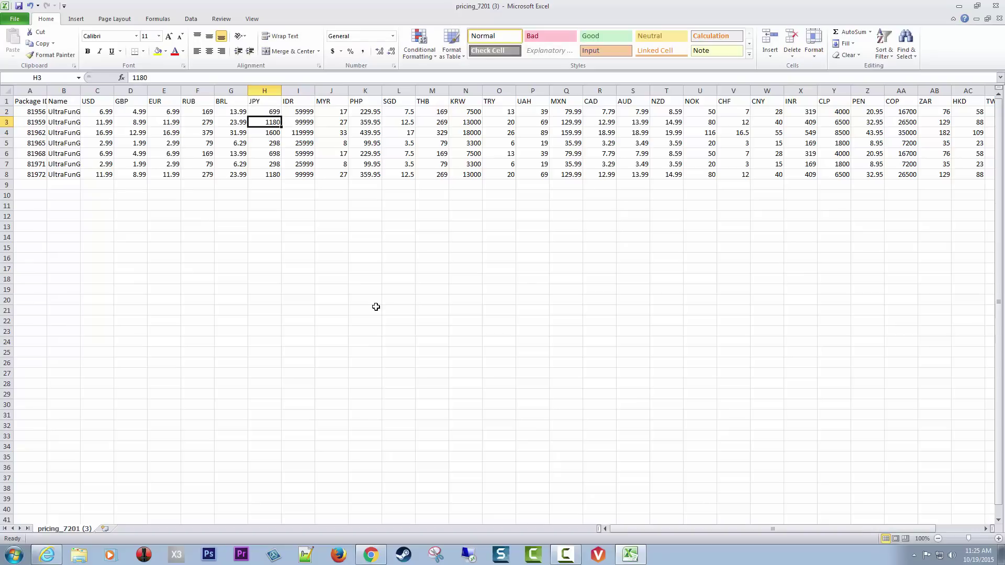
{"action": "type", "text": "1198"}
{"action": "key", "text": "Return"}
{"action": "type", "text": "1599"}
{"action": "key", "text": "Return"}
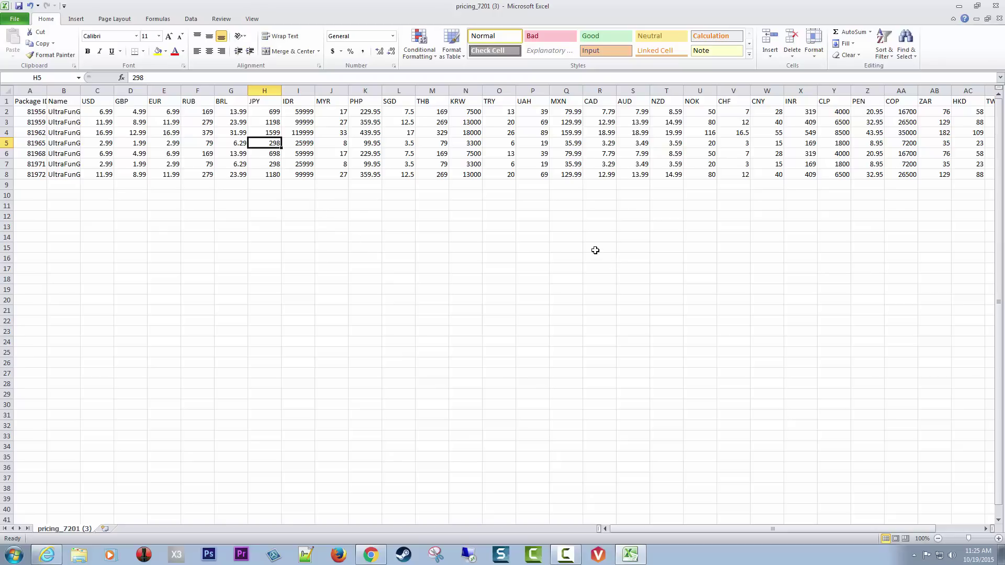
- Set cell H2, the JPY price of package 81956, to 699
{"action": "left_click", "coordinate": [262, 112]}
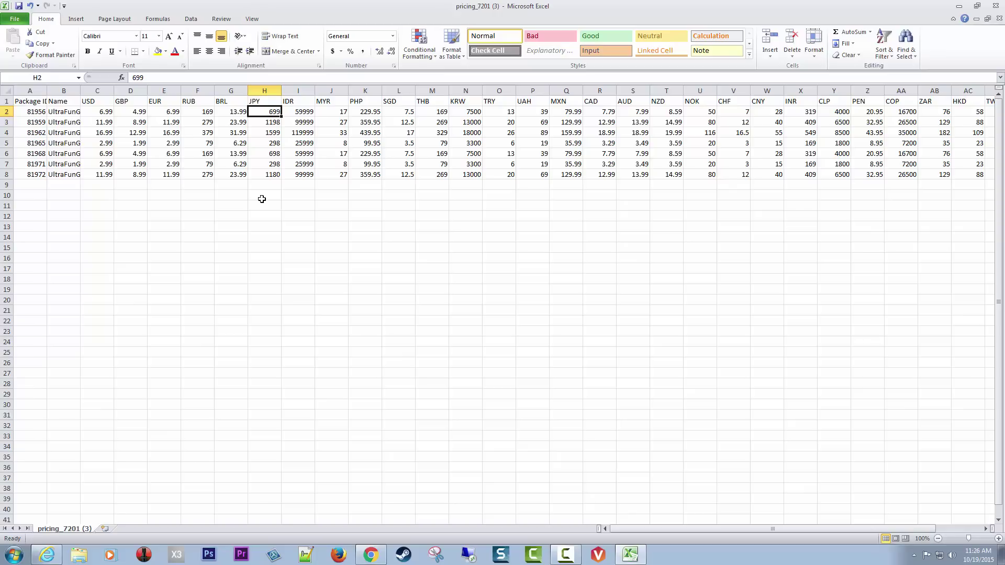
{"action": "type", "text": "699.99"}
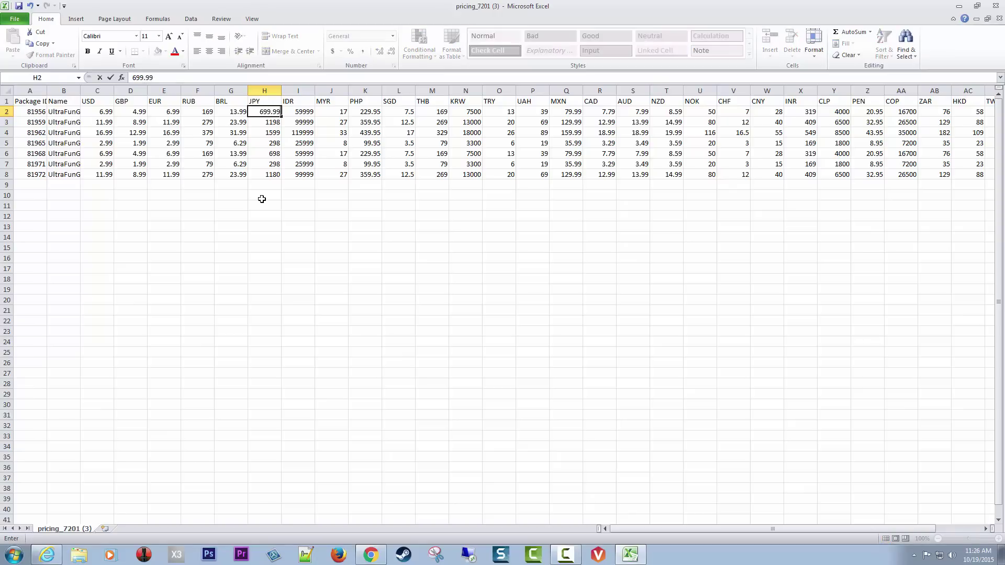
{"action": "key", "text": "ctrl+Return"}
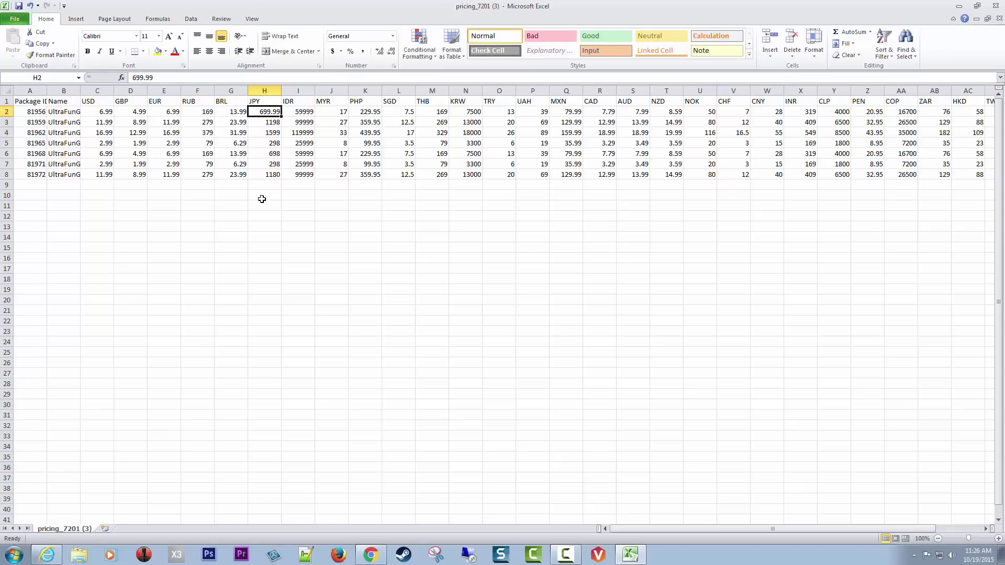
{"action": "type", "text": "699"}
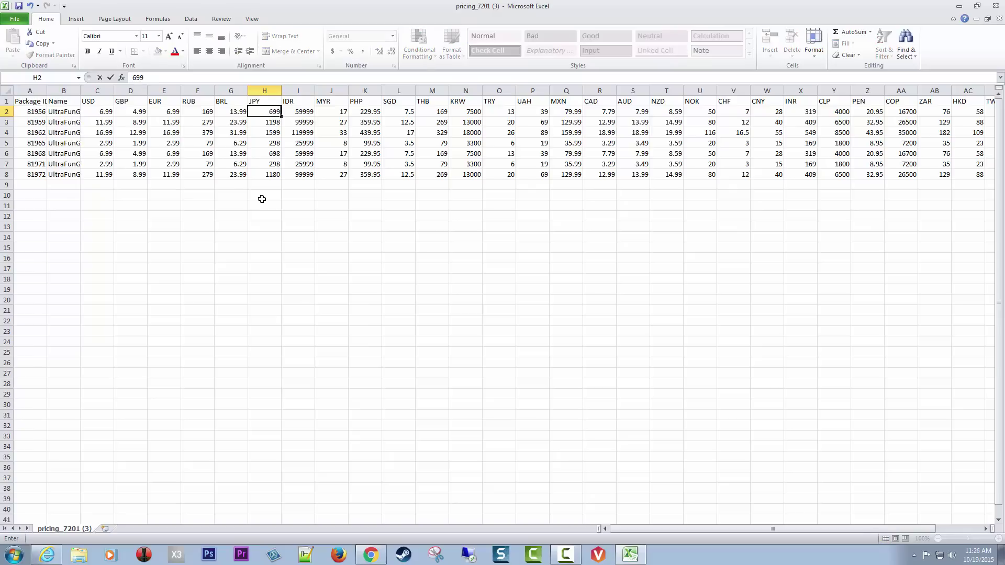
{"action": "key", "text": "BackSpace"}
{"action": "key", "text": "BackSpace"}
{"action": "key", "text": "BackSpace"}
{"action": "type", "text": "700"}
{"action": "key", "text": "Return"}
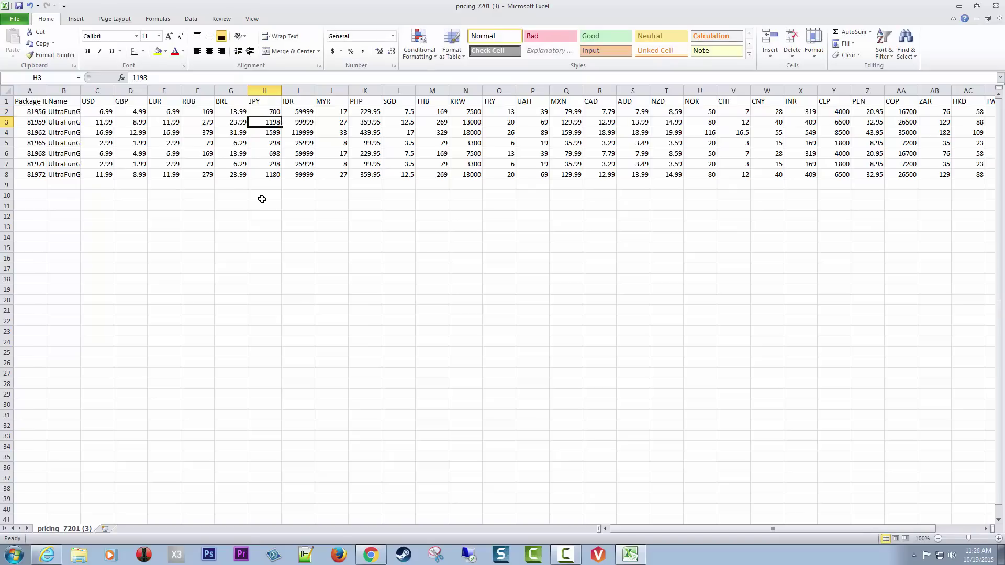
{"action": "key", "text": "Up"}
{"action": "type", "text": "699.99"}
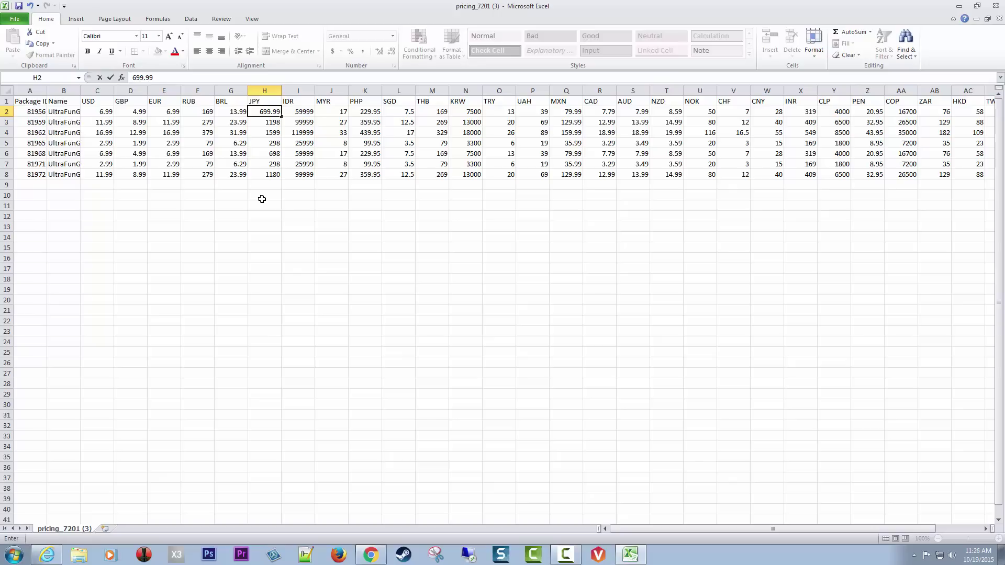
{"action": "key", "text": "ctrl+Return"}
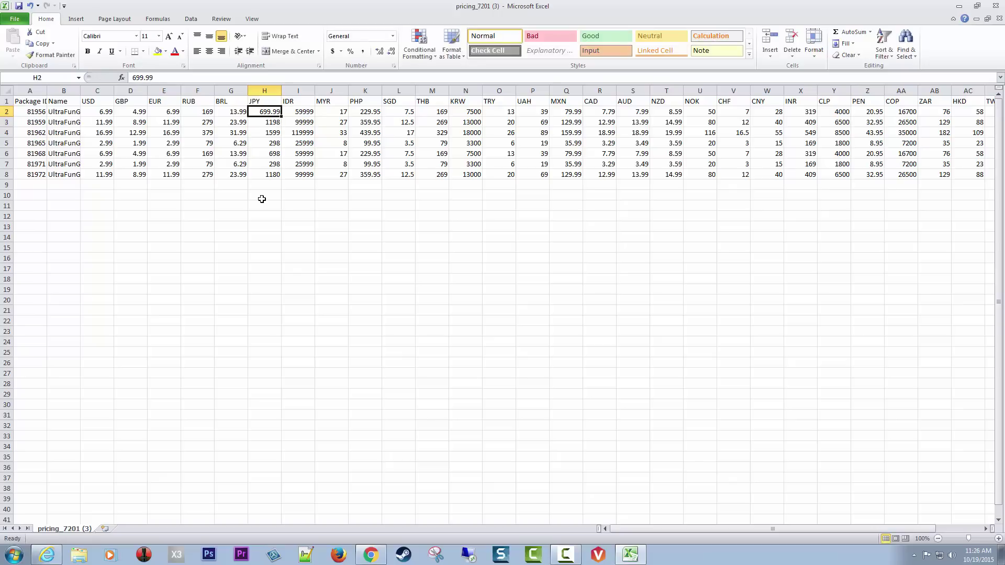
{"action": "type", "text": "699"}
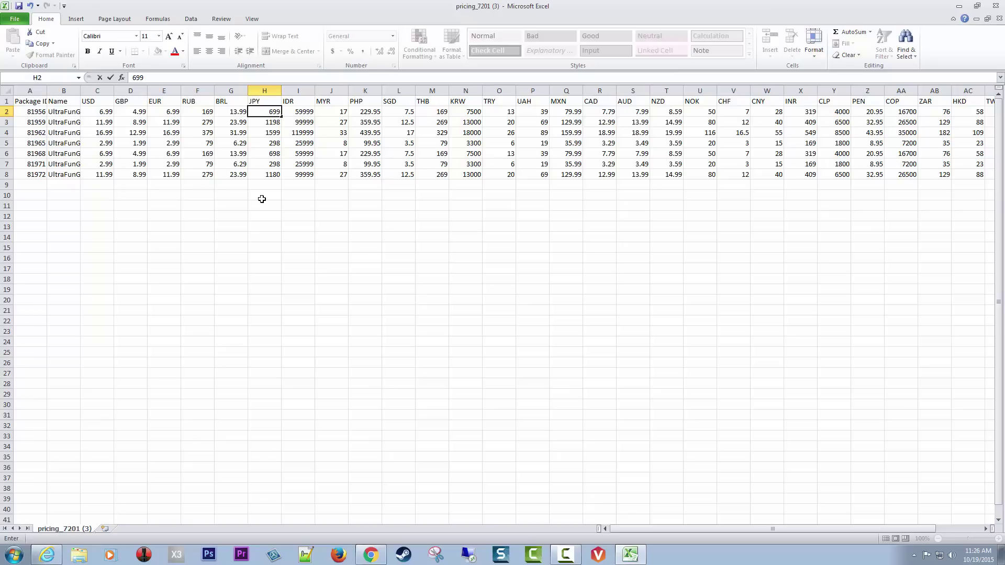
{"action": "key", "text": "Return"}
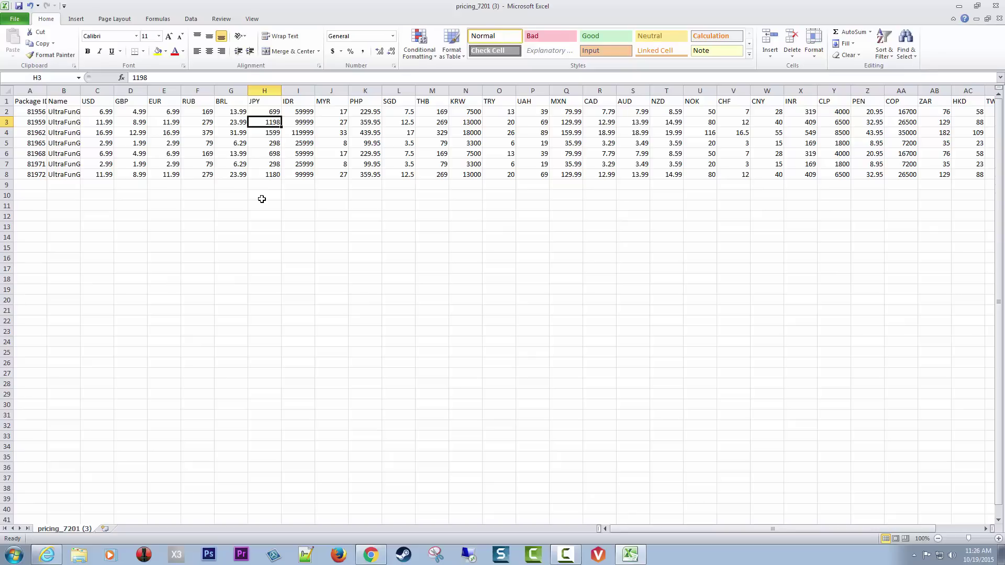
- Save the sheet to the Desktop as CSV file pricing_7201 (3) and return to Steamworks
{"action": "key", "text": "Down"}
{"action": "key", "text": "Down"}
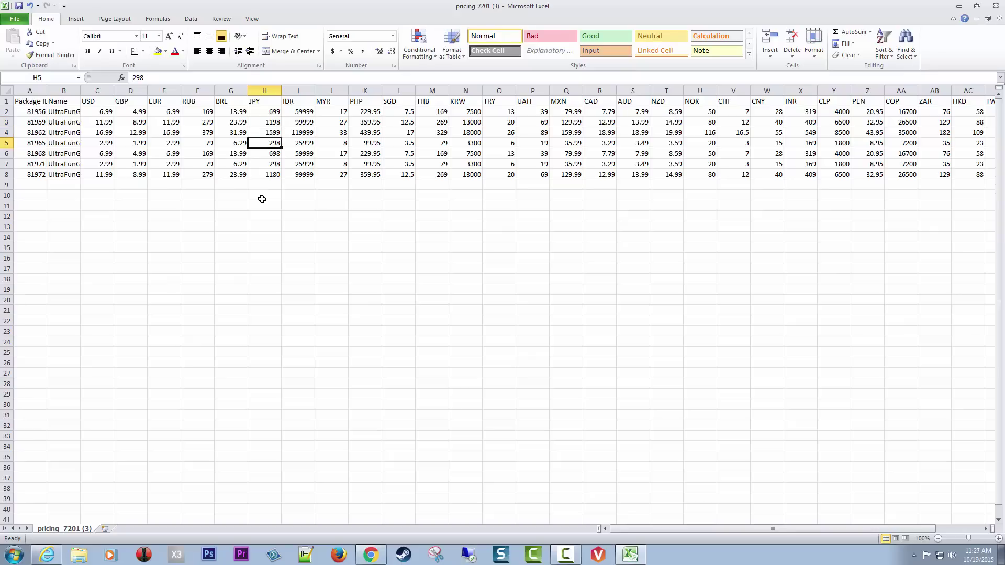
{"action": "left_click", "coordinate": [17, 25]}
{"action": "left_click", "coordinate": [36, 51]}
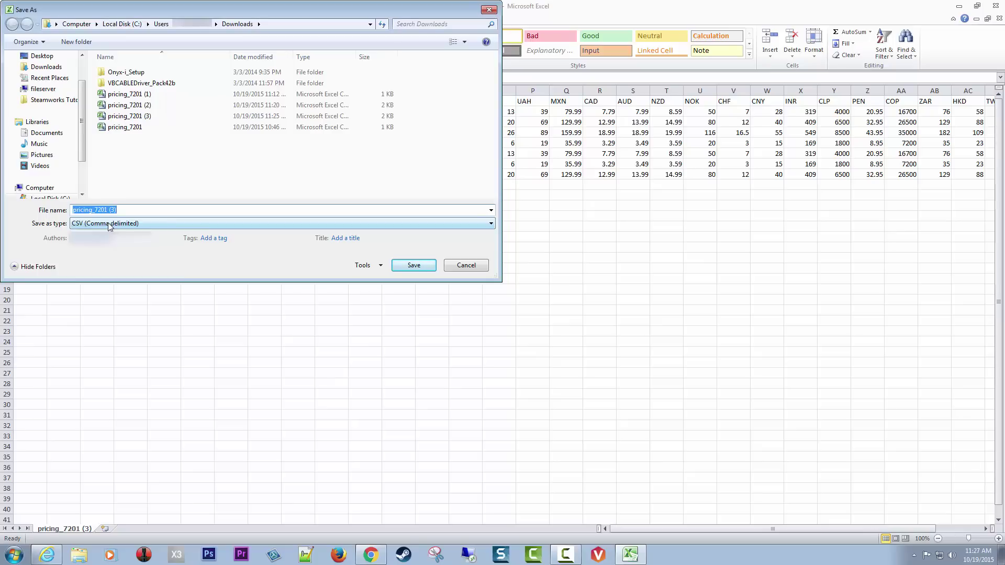
{"action": "left_click", "coordinate": [126, 212]}
{"action": "left_click", "coordinate": [53, 57]}
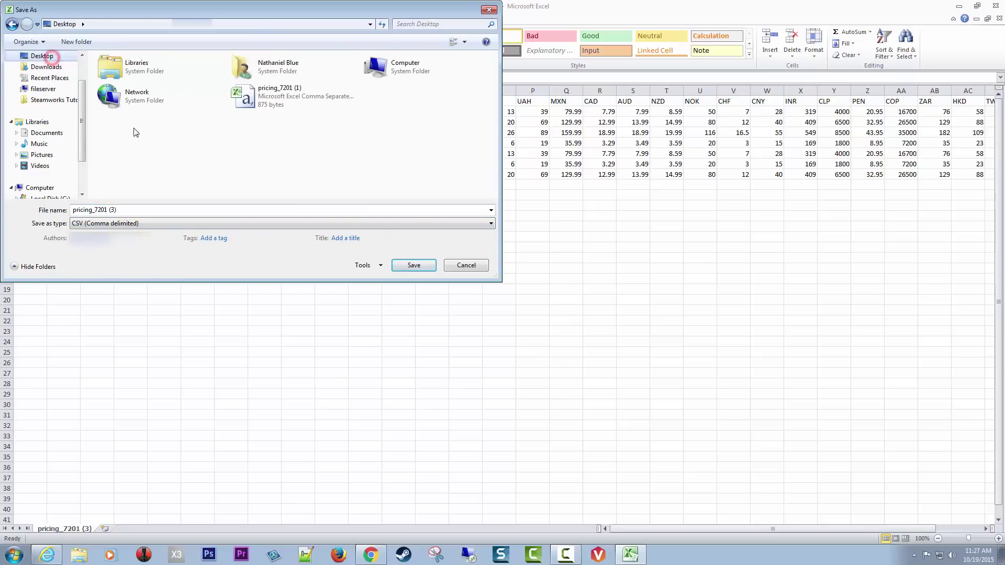
{"action": "left_click", "coordinate": [413, 266]}
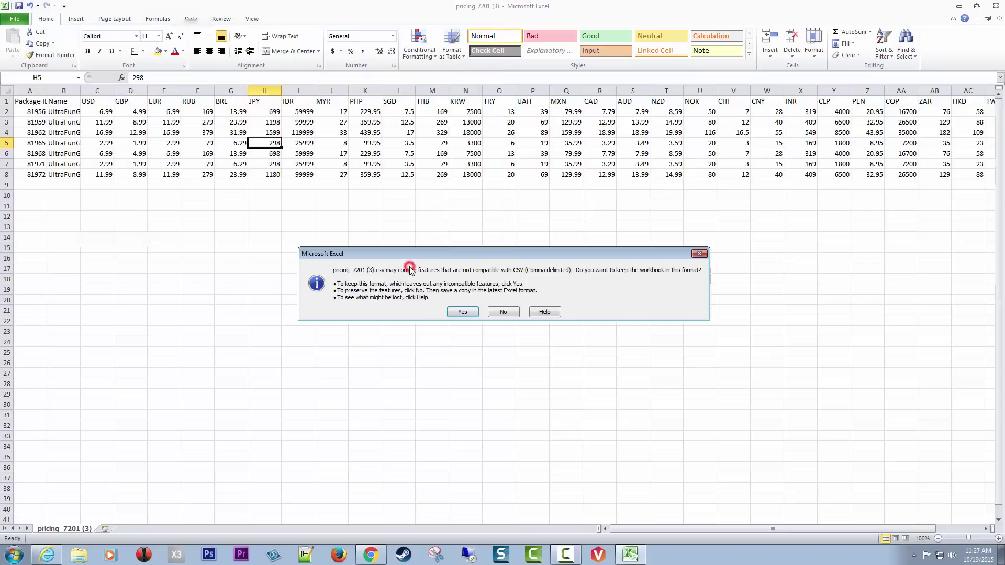
{"action": "left_click", "coordinate": [463, 312]}
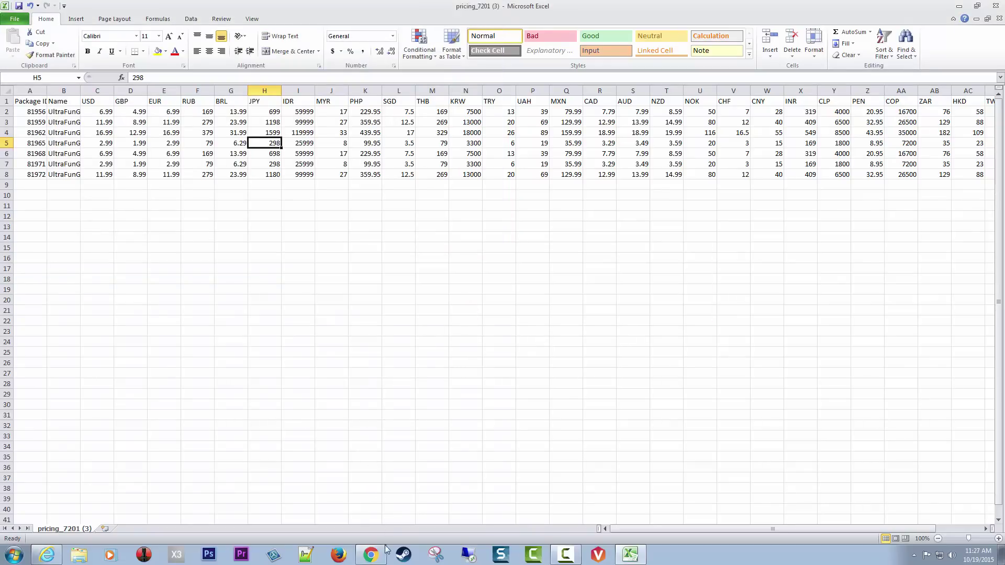
{"action": "left_click", "coordinate": [371, 554]}
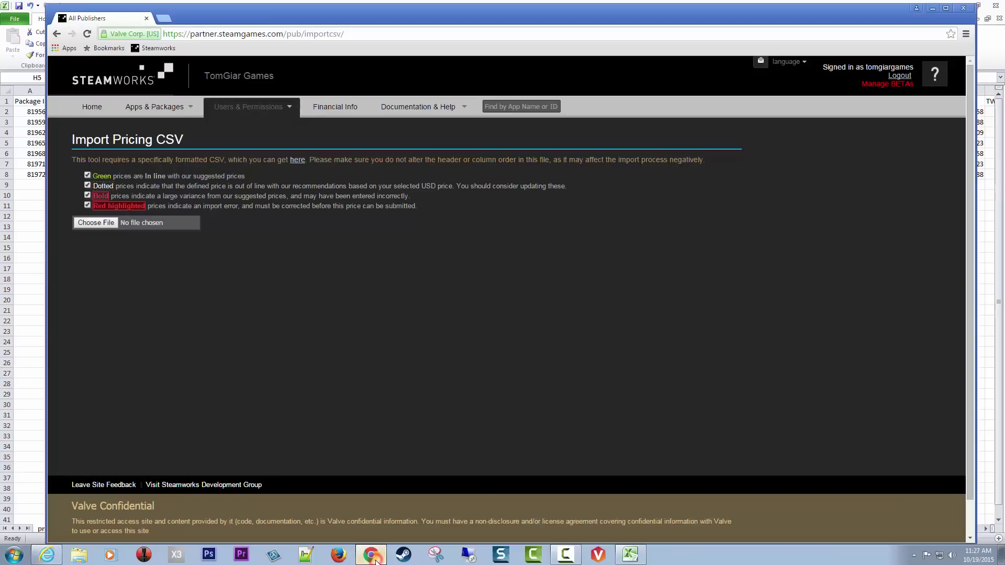
- Upload pricing_7201 (3).csv from the Desktop to the Import Pricing CSV page
{"action": "left_click", "coordinate": [86, 222]}
{"action": "left_click", "coordinate": [87, 75]}
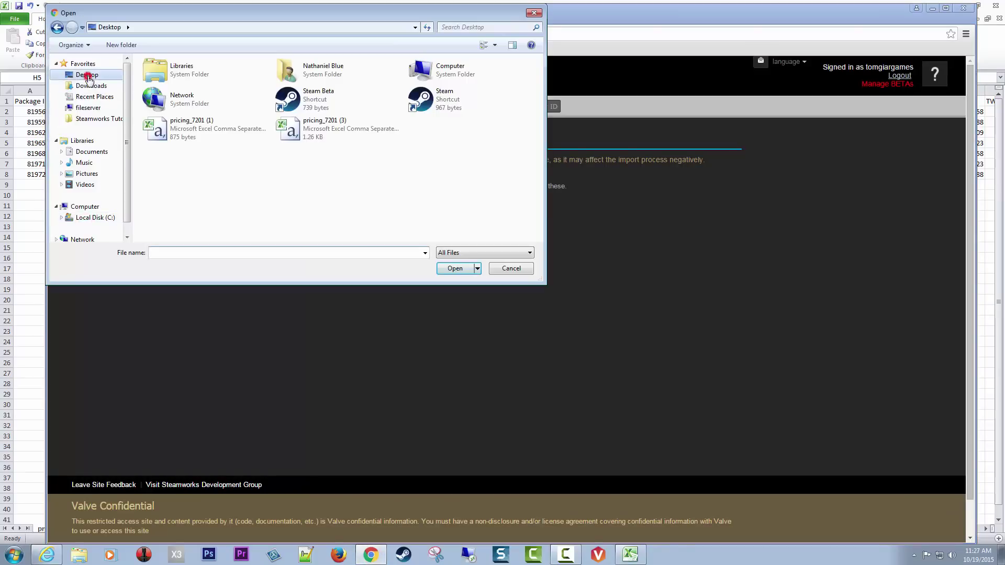
{"action": "left_click", "coordinate": [344, 133]}
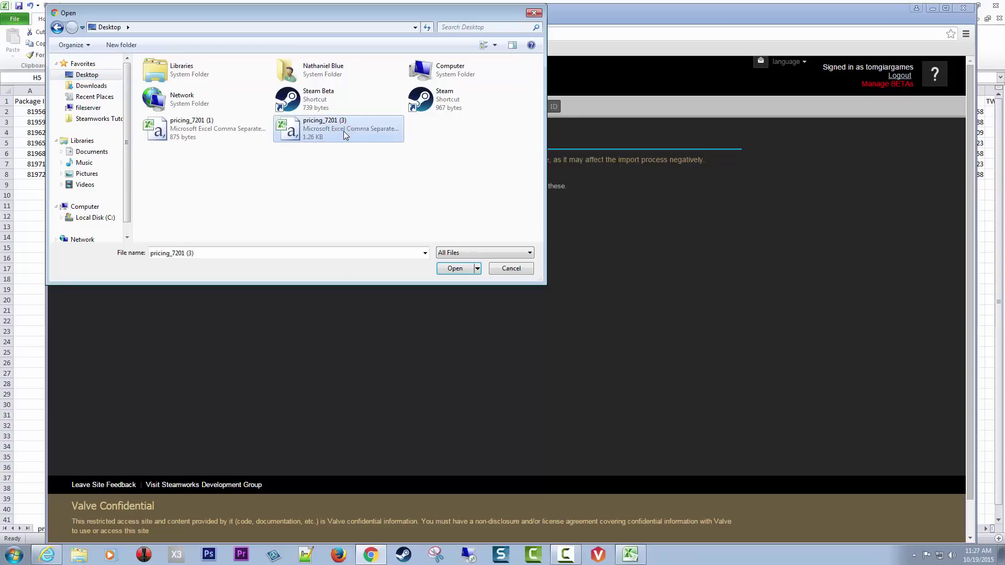
{"action": "left_click", "coordinate": [455, 269]}
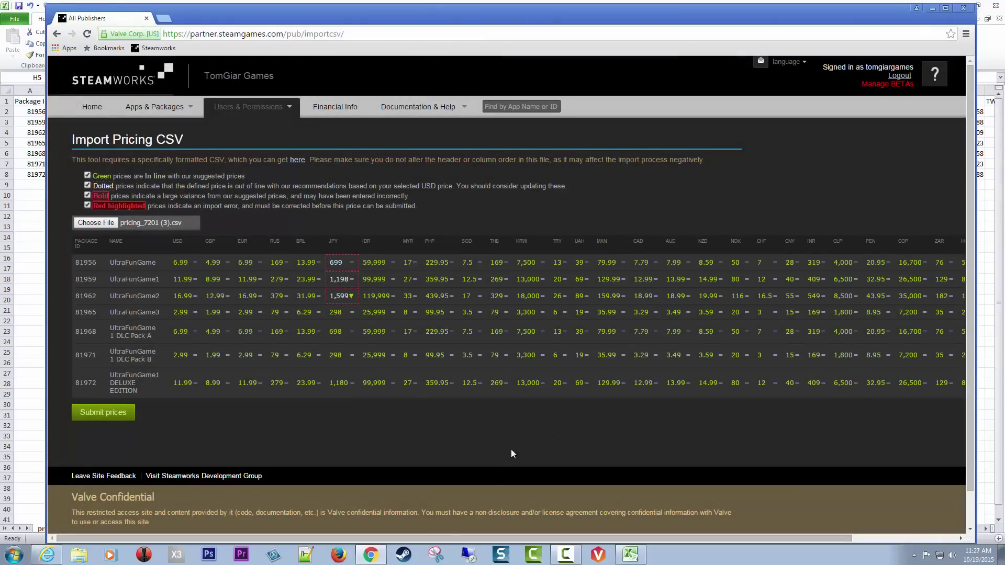
{"action": "left_click_drag", "start_coordinate": [445, 539], "coordinate": [464, 538]}
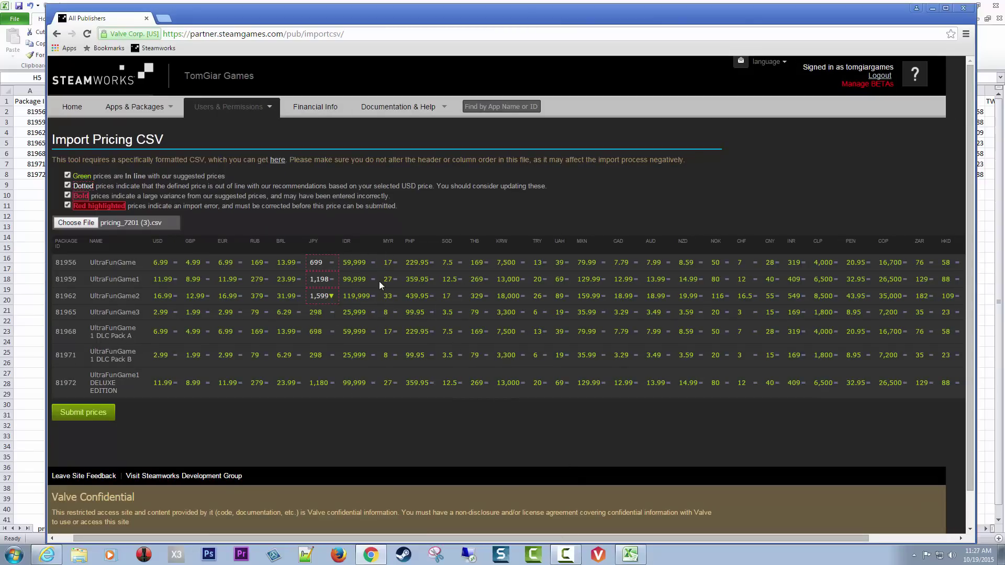
{"action": "mouse_move", "coordinate": [333, 267]}
{"action": "left_click", "coordinate": [629, 555]}
{"action": "left_click", "coordinate": [669, 113]}
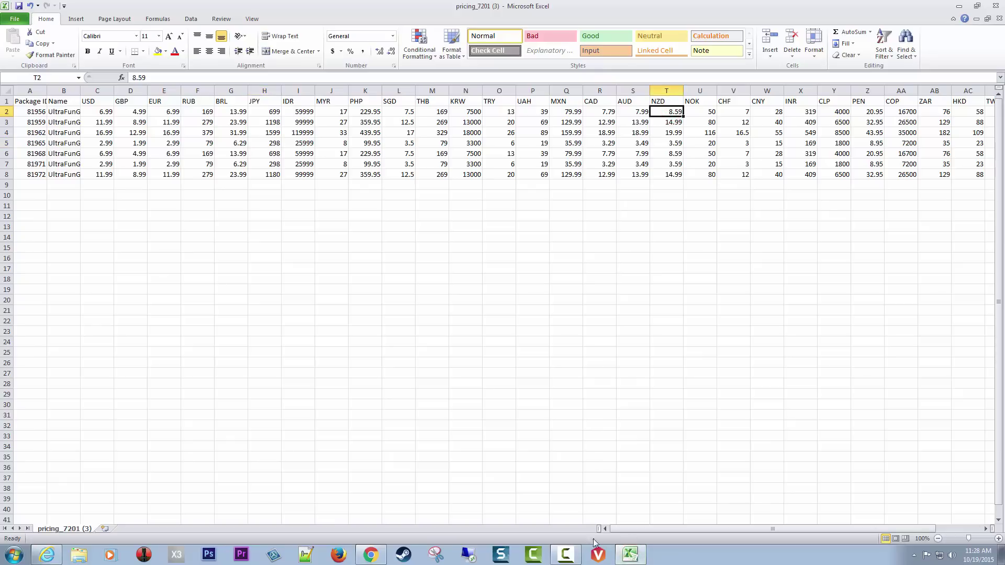
{"action": "left_click", "coordinate": [370, 555]}
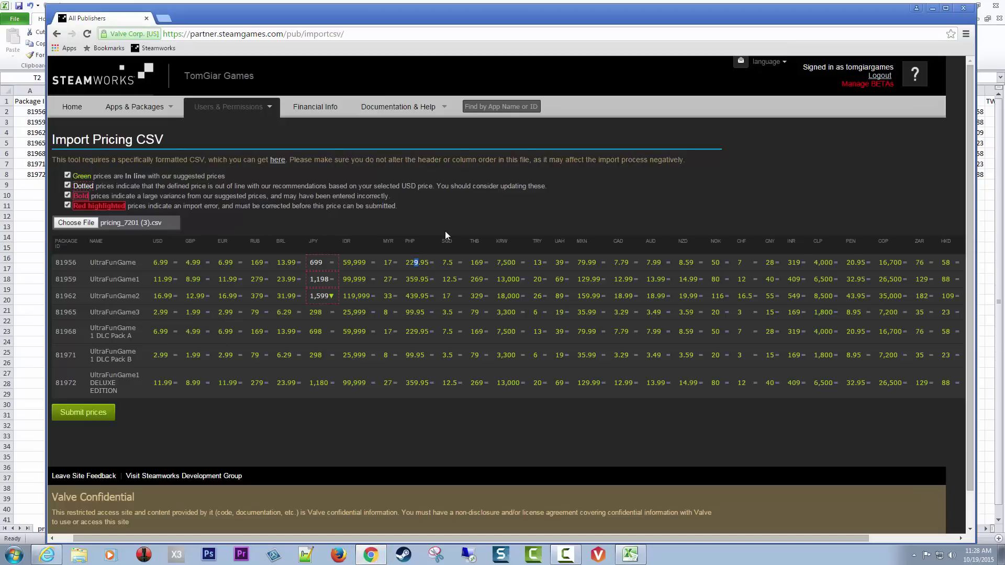
{"action": "left_click", "coordinate": [27, 205]}
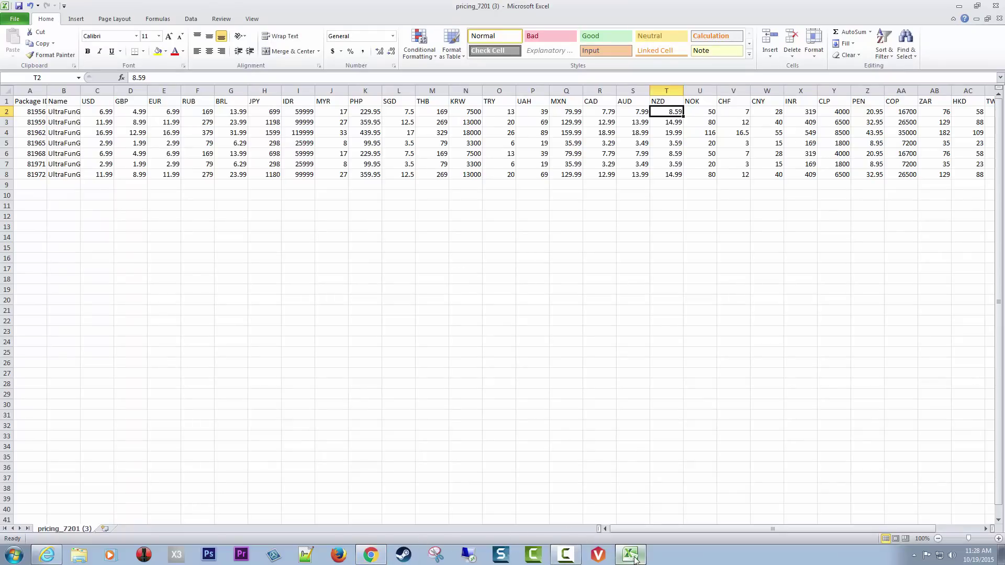
{"action": "mouse_move", "coordinate": [634, 559]}
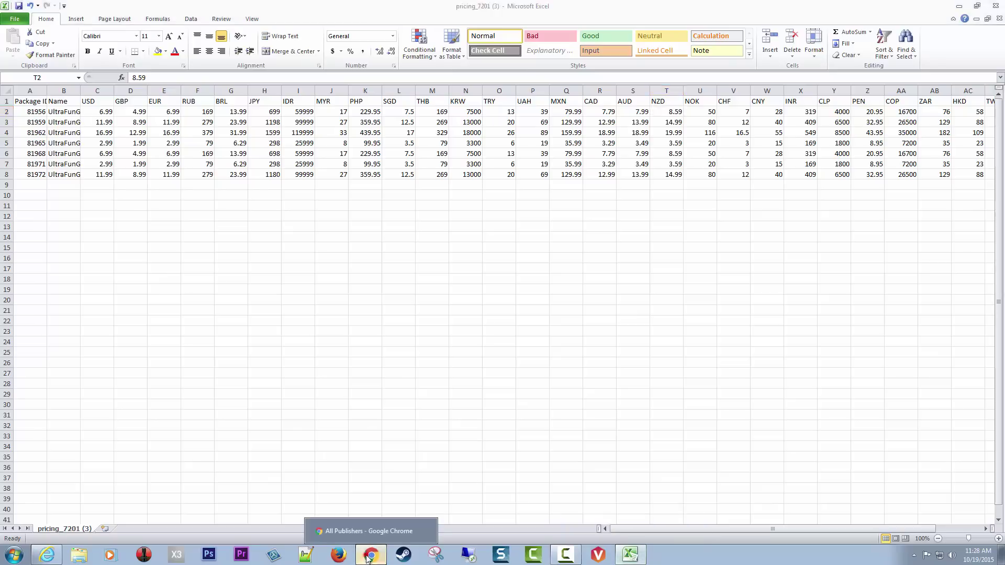
{"action": "left_click", "coordinate": [366, 558]}
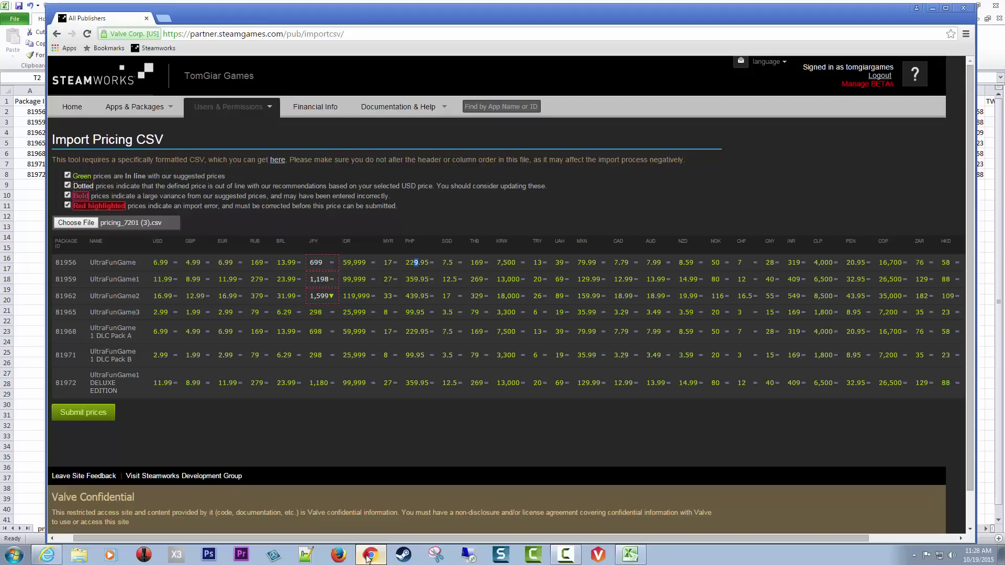
- Submit the imported UltraFunGame prices, confirming the submission and dismissing the completion notice
{"action": "left_click", "coordinate": [81, 416]}
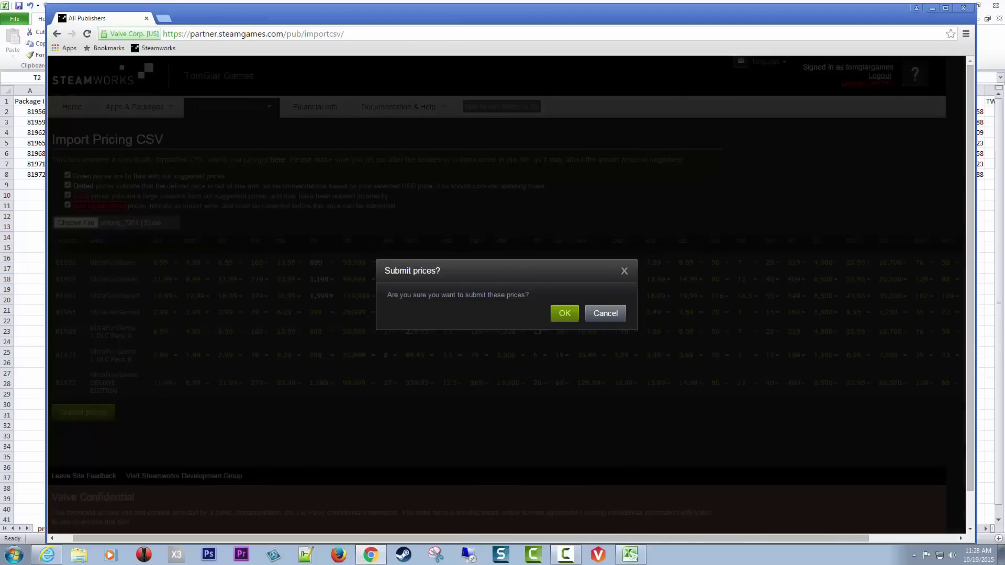
{"action": "left_click", "coordinate": [559, 313]}
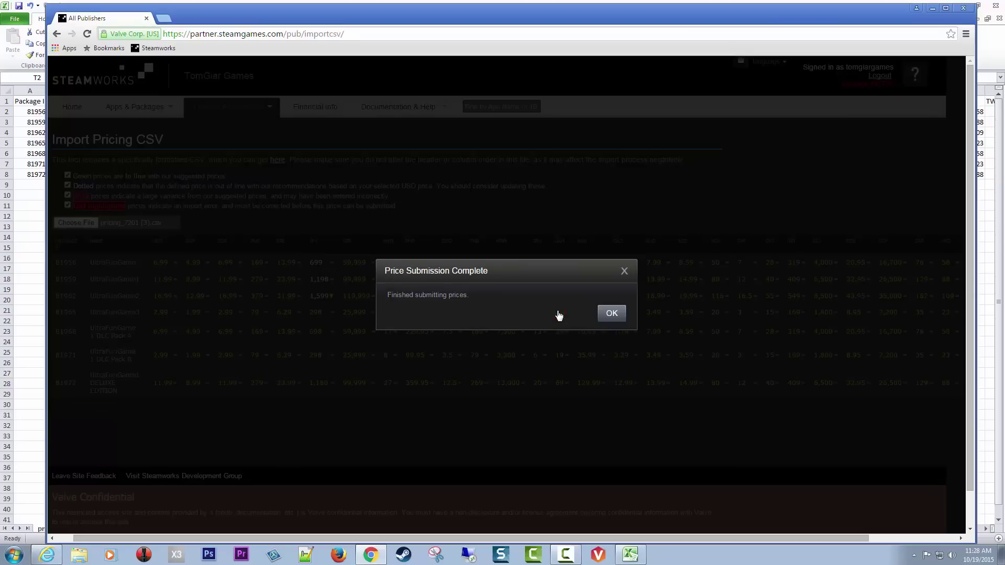
{"action": "left_click", "coordinate": [612, 314]}
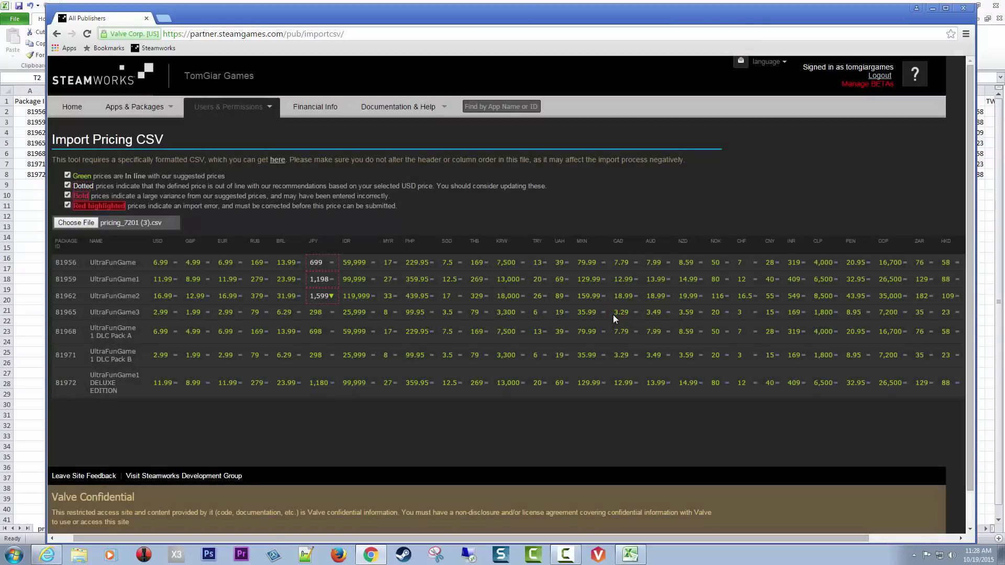